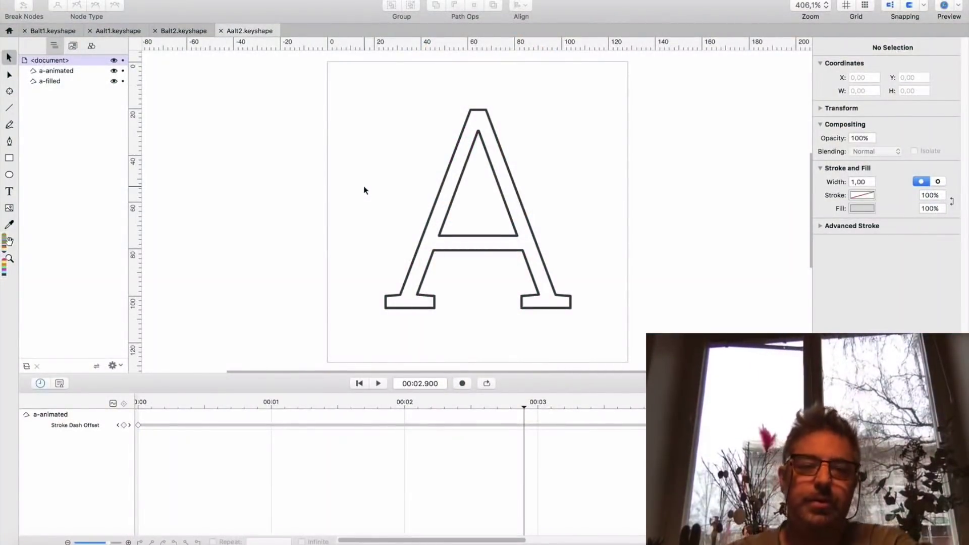
Switch from Keyshape over to Sketch using the app switcher
key("super+Tab")
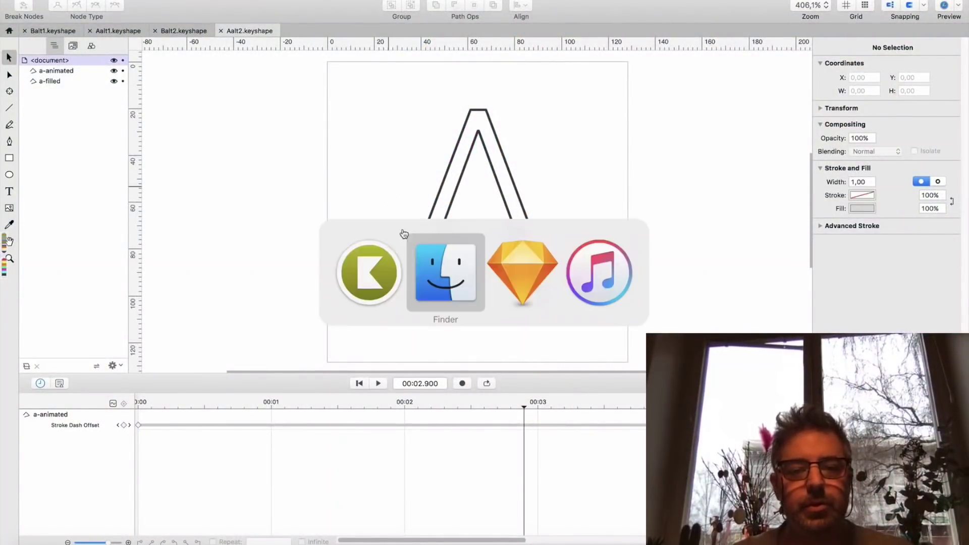
left_click(520, 274)
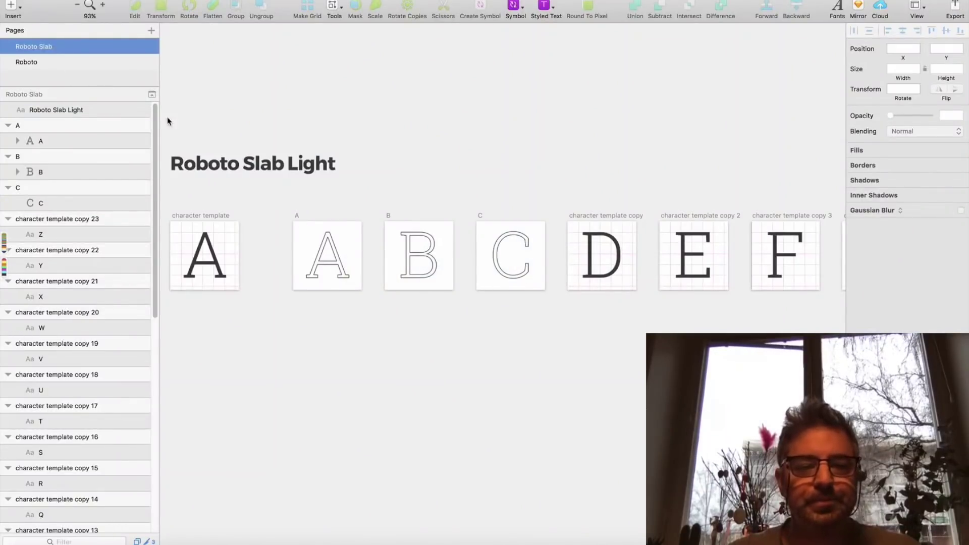
Select the outlined A glyph in Sketch, then return to Keyshape's Aalt2 document
left_click(332, 247)
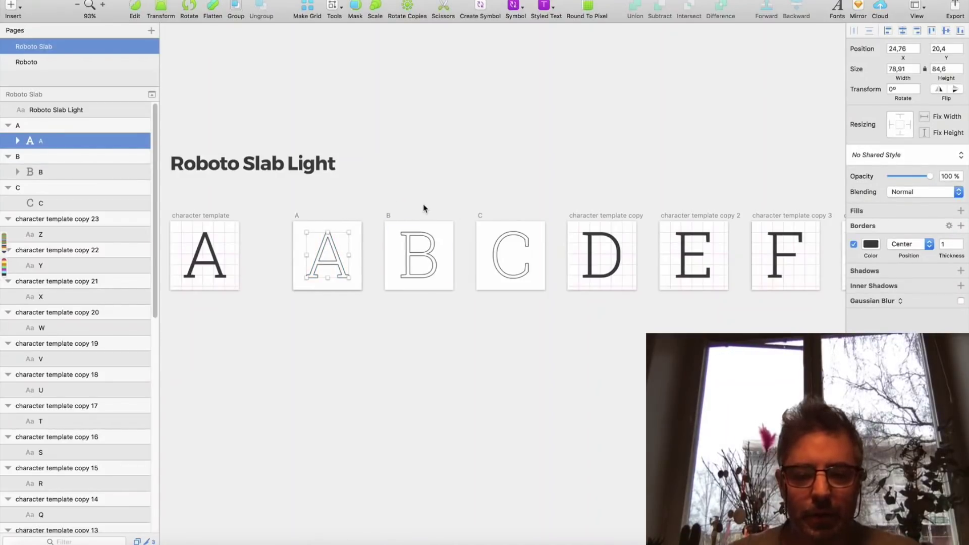
key("super+Tab")
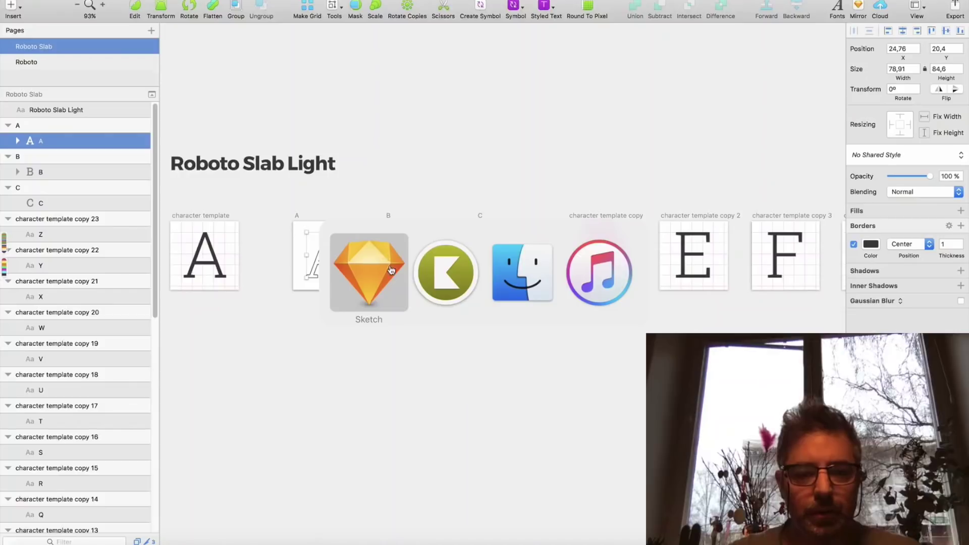
left_click(443, 275)
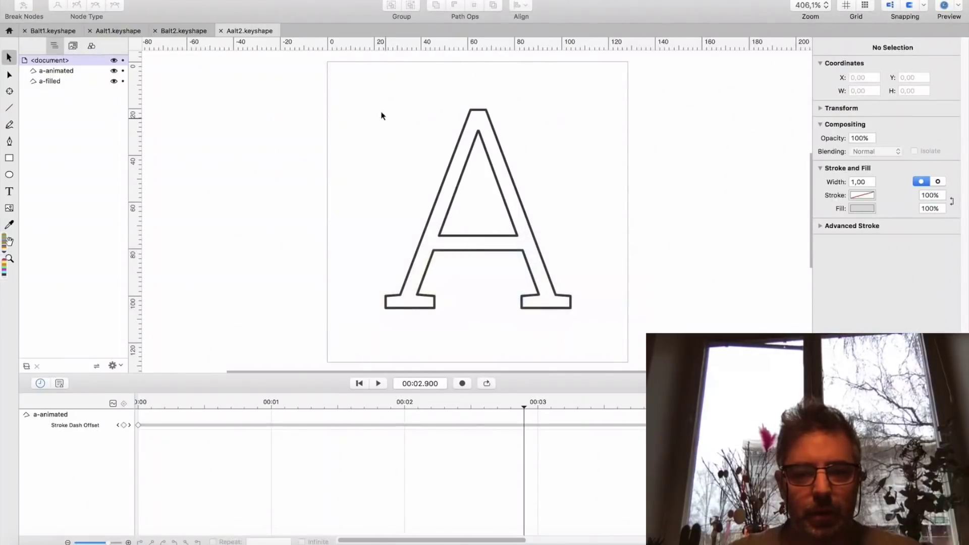
Play the A line-drawing animation in Aalt1, then the B outline animation in Balt2
left_click(179, 32)
left_click(119, 32)
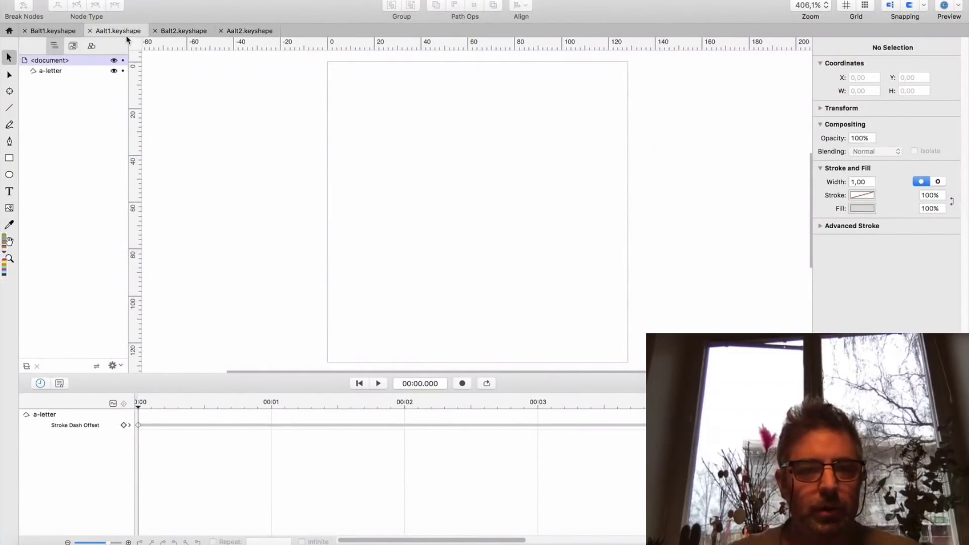
key("space")
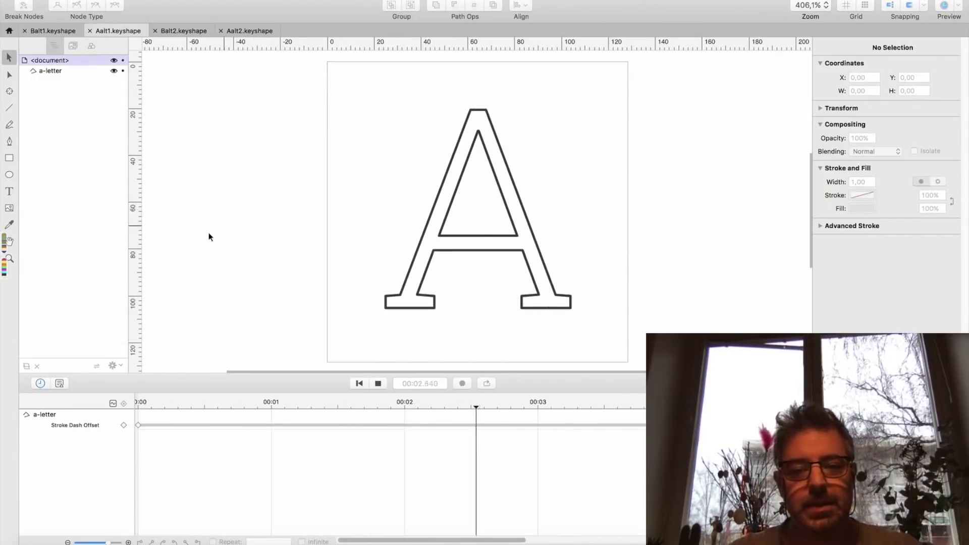
left_click(173, 32)
key("space")
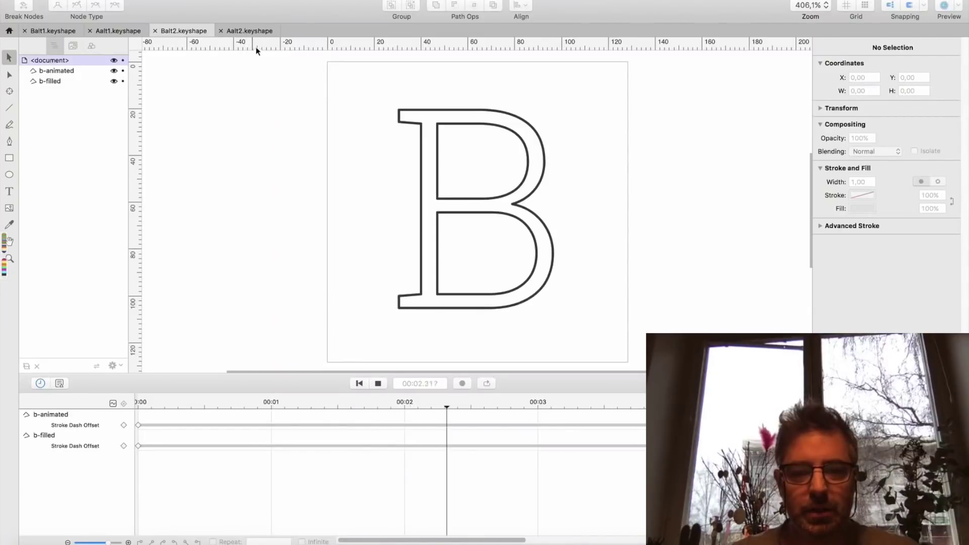
key("space")
Play the A outline animation in Aalt2, then the B stroke animation in Balt1
left_click(249, 32)
key("space")
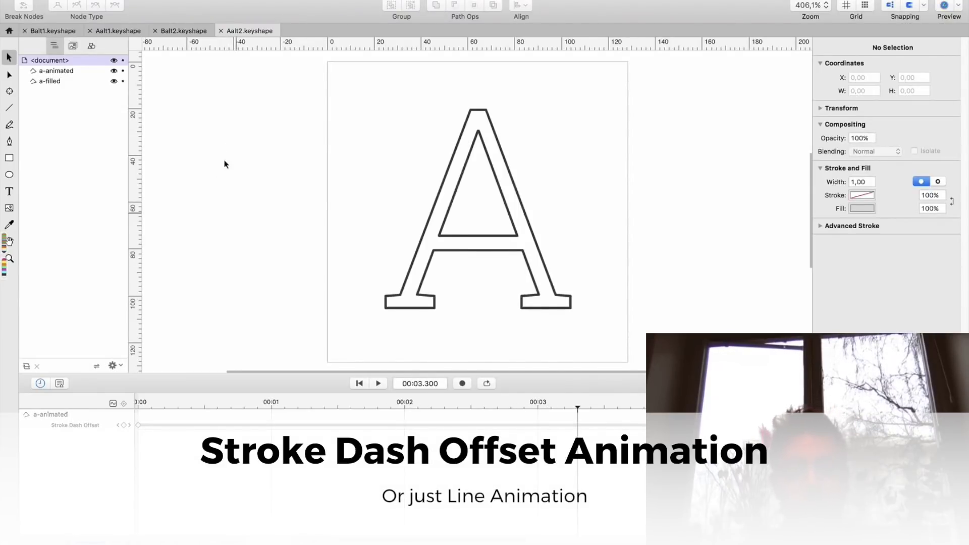
left_click(53, 30)
key("space")
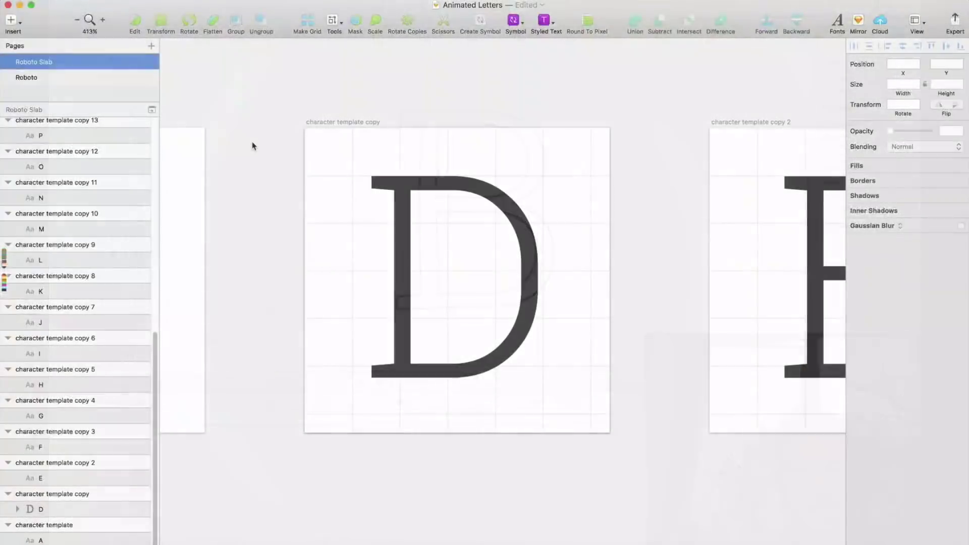
scroll(253, 146, "down", 8)
left_click_drag(316, 264, 531, 300)
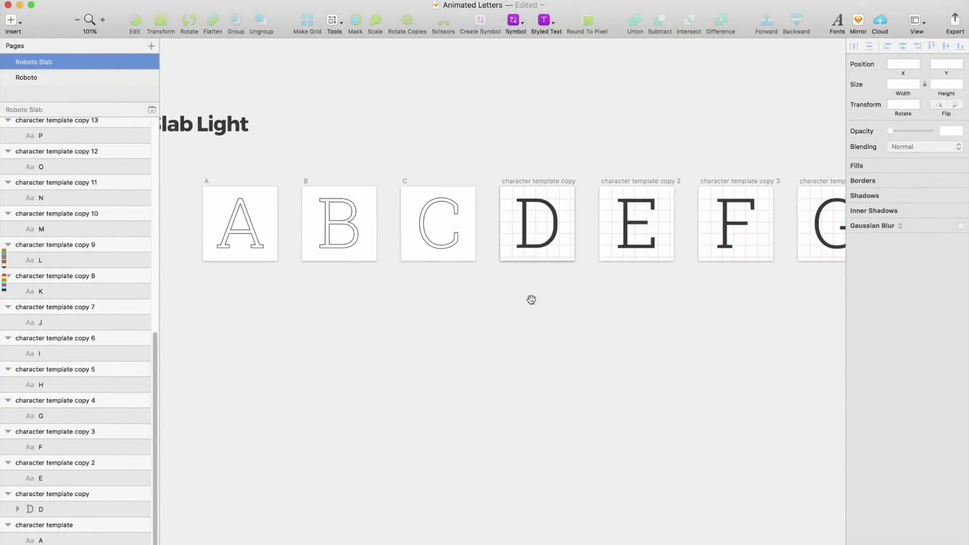
left_click_drag(339, 244, 573, 222)
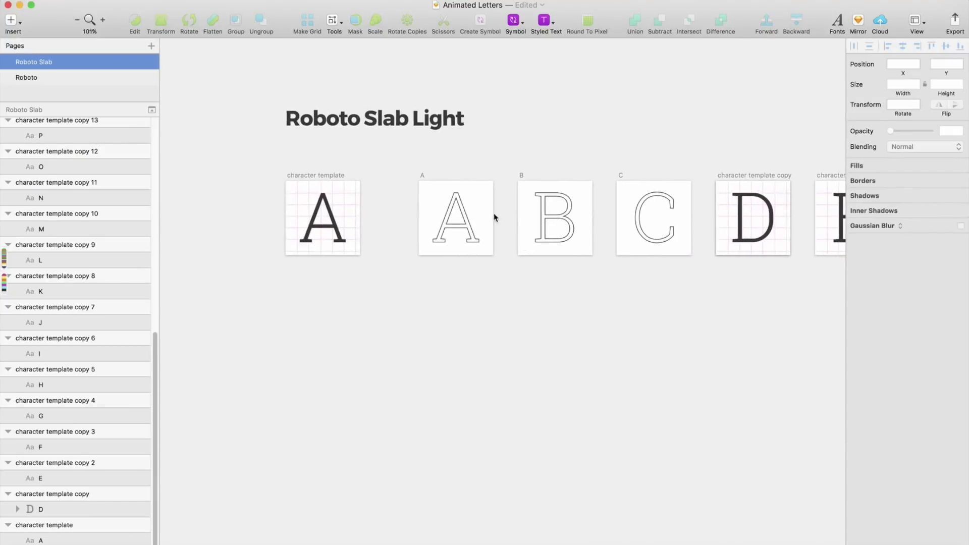
left_click(311, 177)
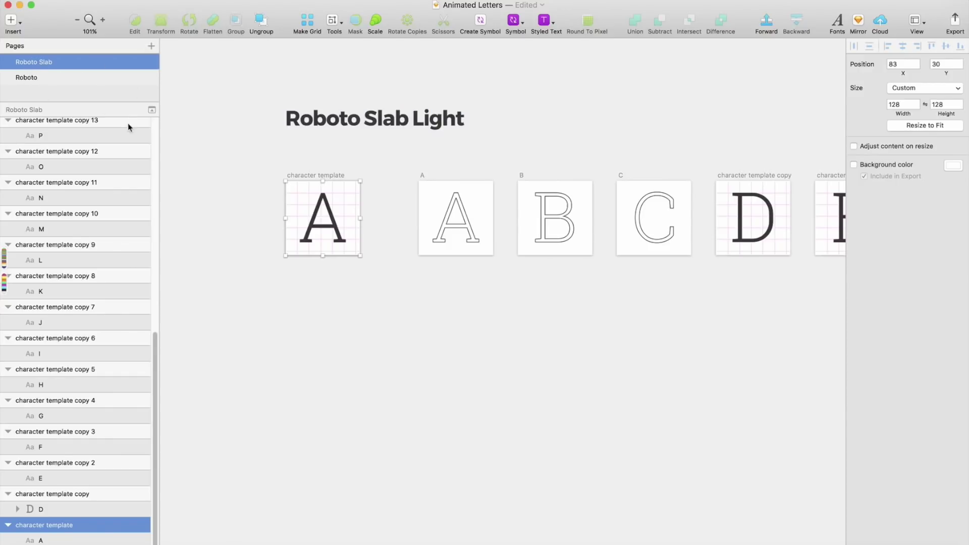
scroll(379, 215, "right", 3)
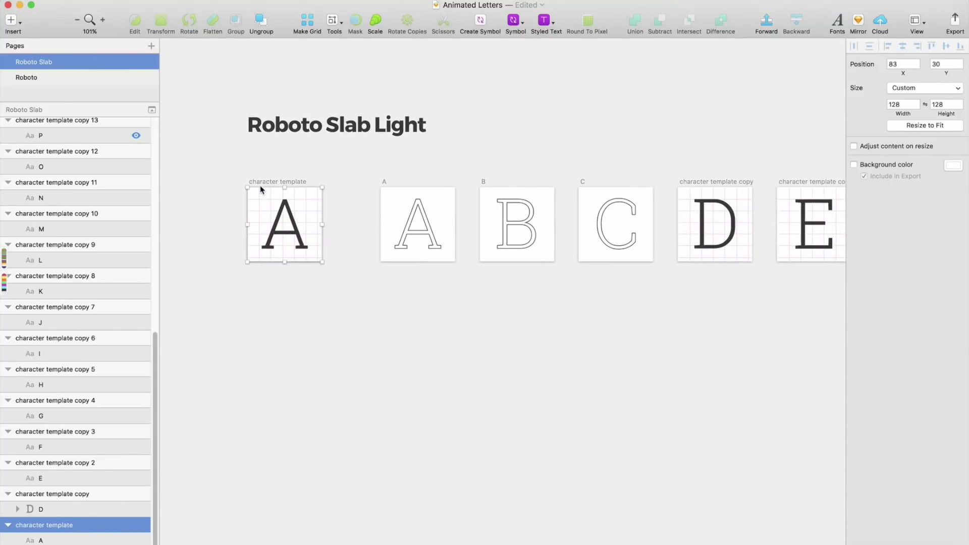
left_click(905, 104)
left_click(625, 115)
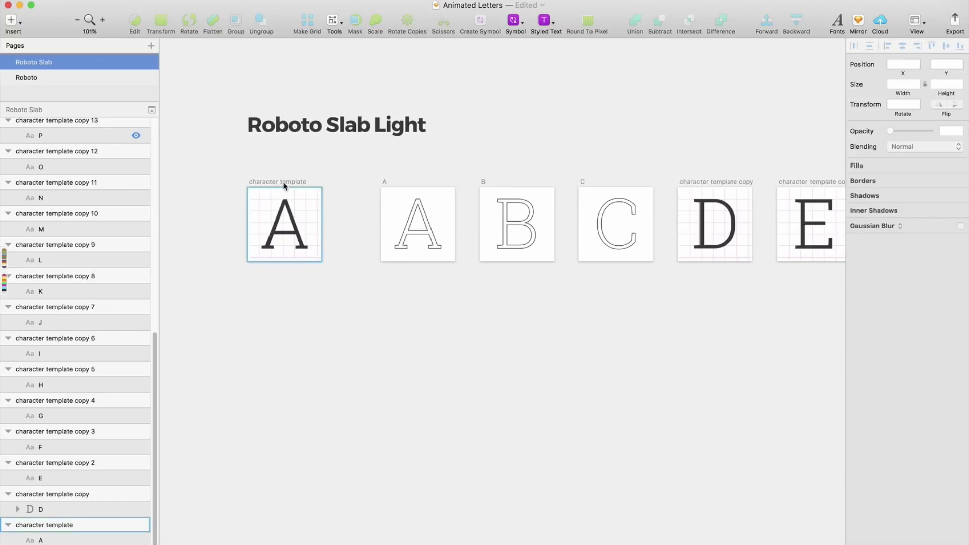
left_click(268, 183)
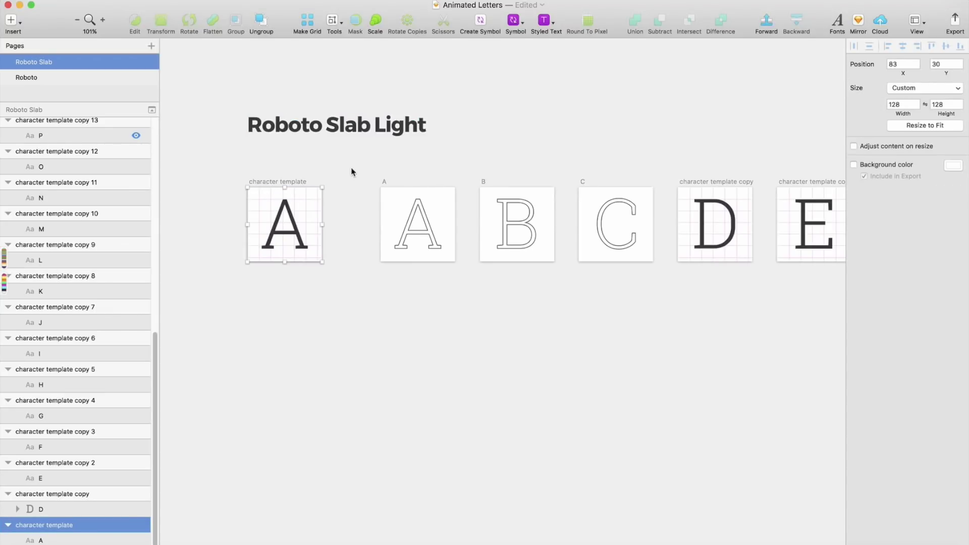
scroll(309, 167, "right", 3)
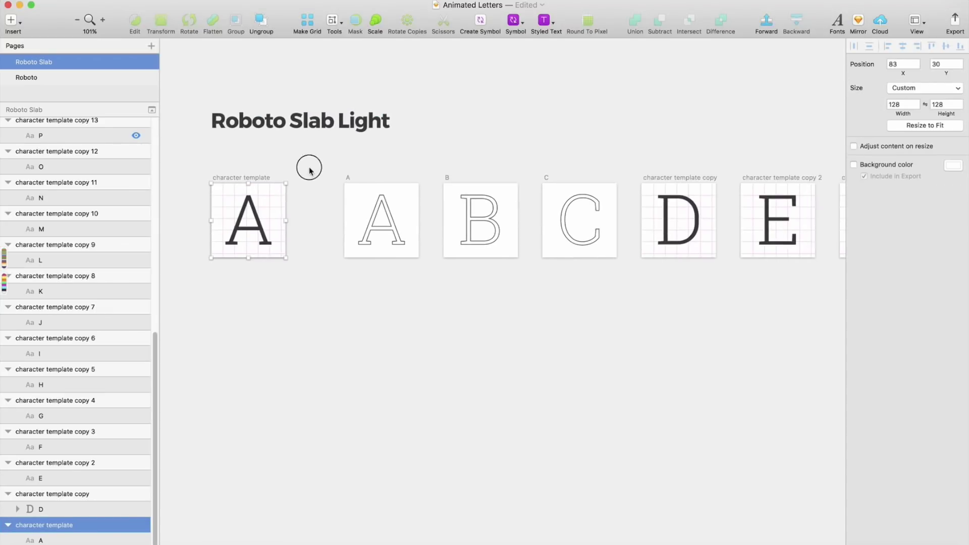
double_click(247, 212)
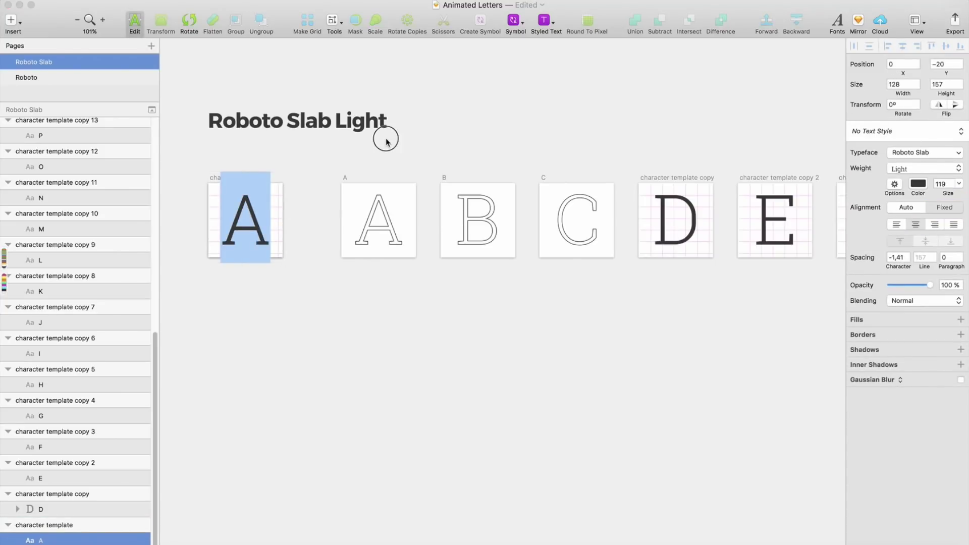
key("Escape")
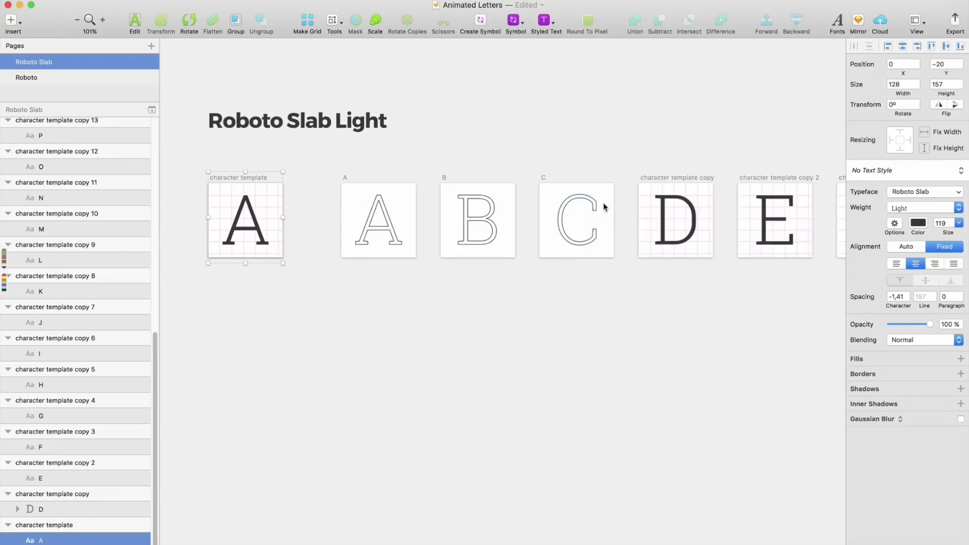
scroll(604, 210, "right", 3)
scroll(480, 212, "right", 5)
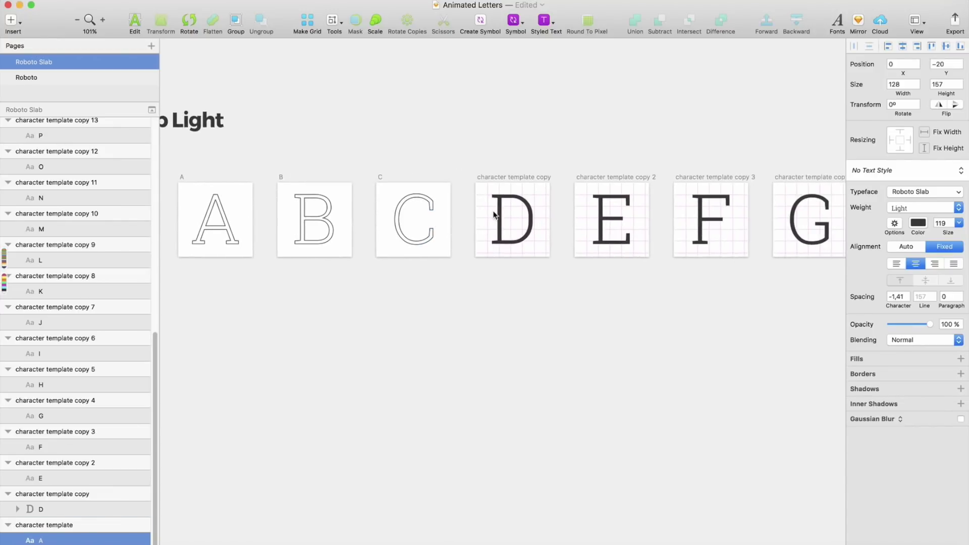
left_click(510, 230)
left_click(503, 211)
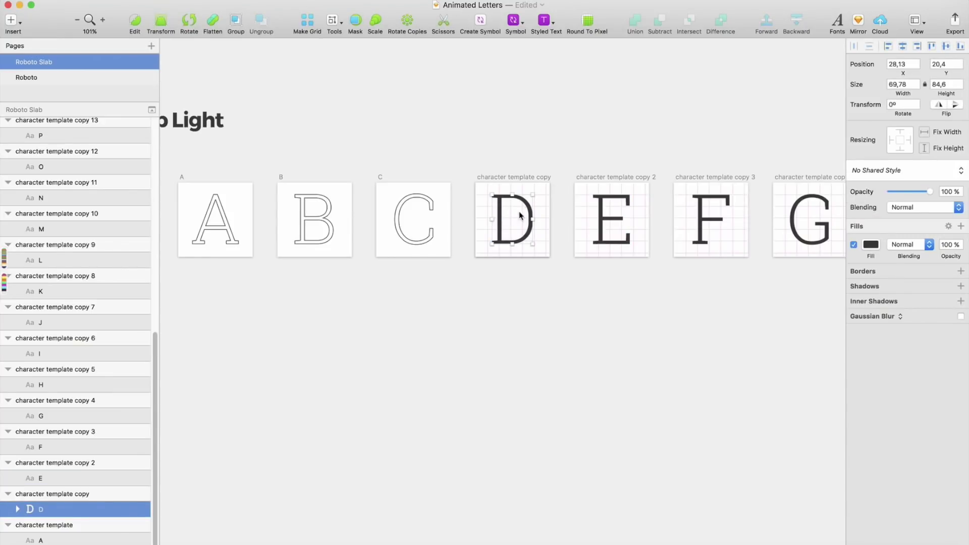
right_click(509, 219)
left_click(492, 208)
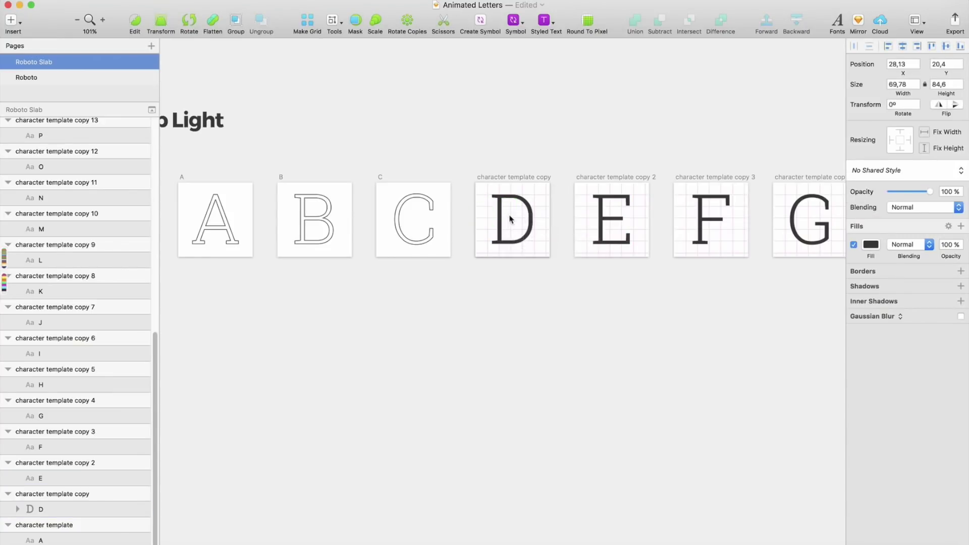
left_click(607, 208)
right_click(600, 199)
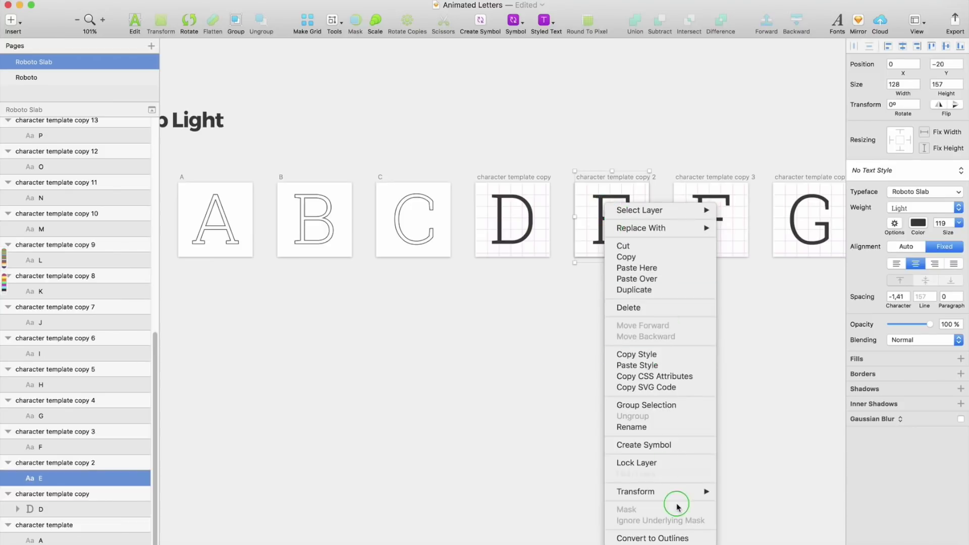
left_click(520, 465)
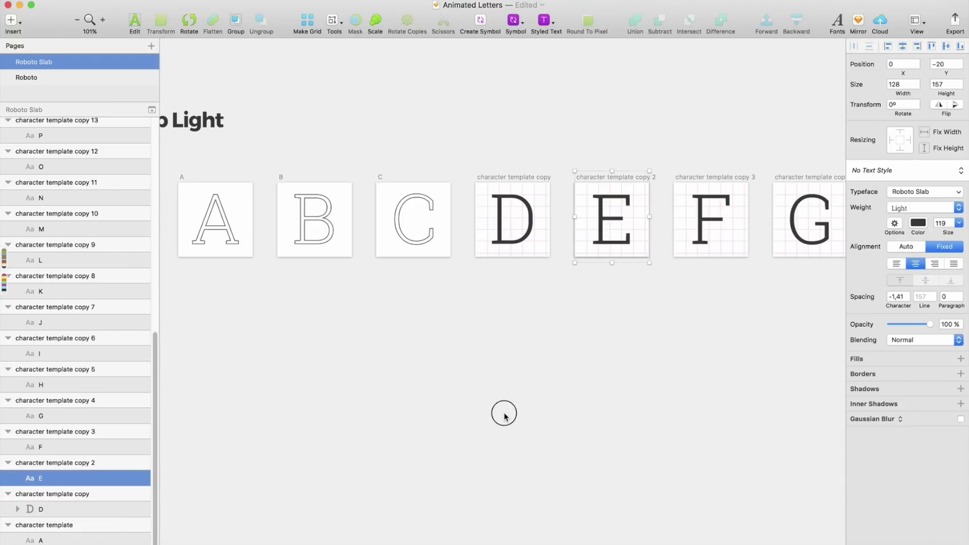
left_click(505, 411)
Rename the character template copy artboard holding the letter to 'D'
left_click_drag(437, 149, 615, 310)
left_click(390, 143)
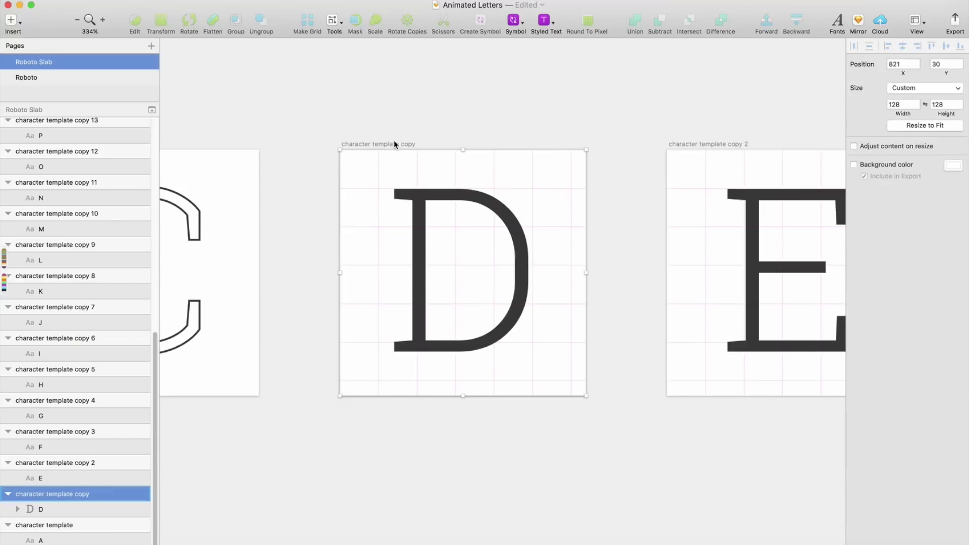
left_click_drag(307, 216, 420, 150)
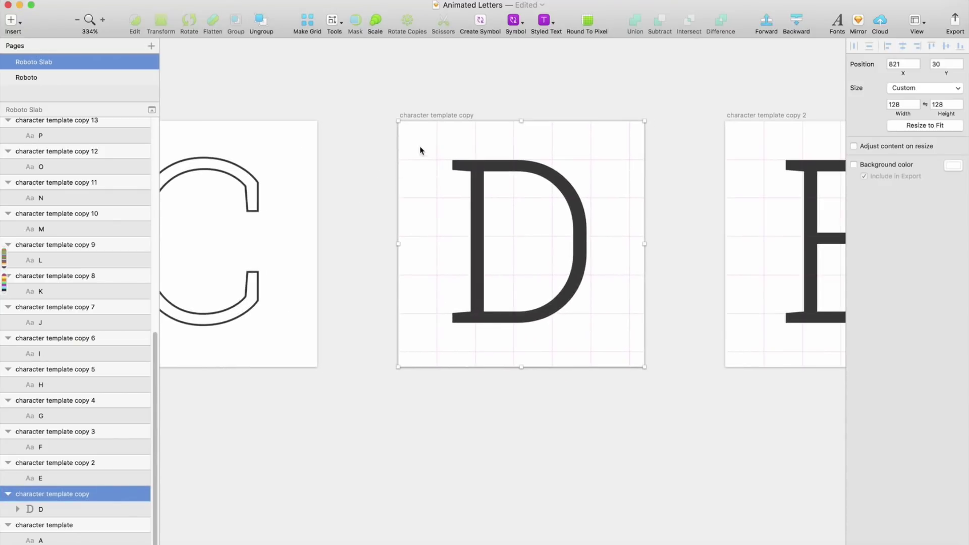
double_click(44, 495)
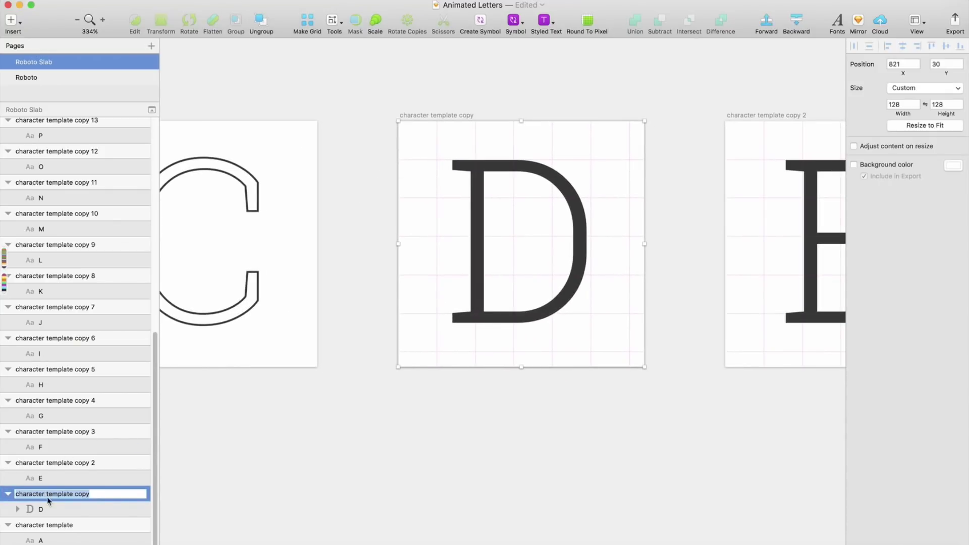
type("D")
key("Return")
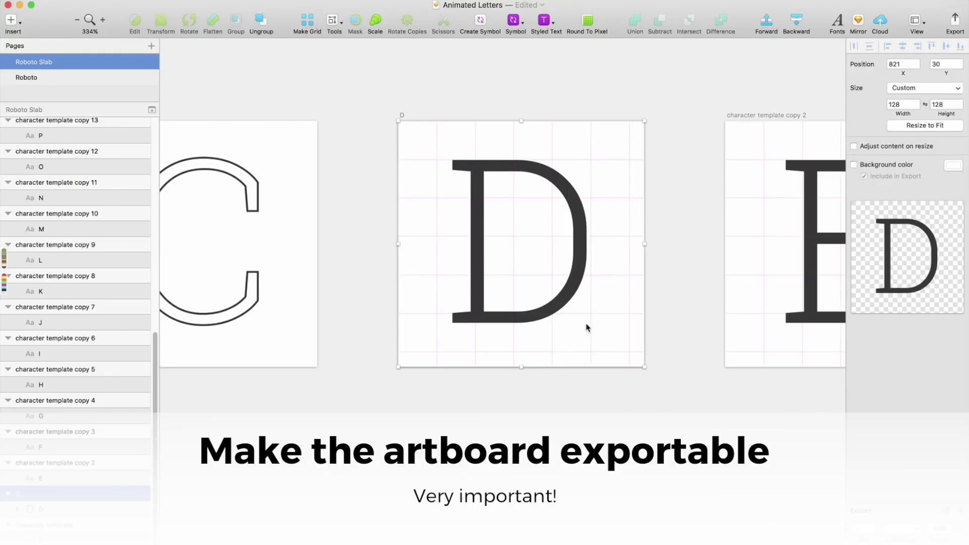
scroll(350, 290, "down", 5)
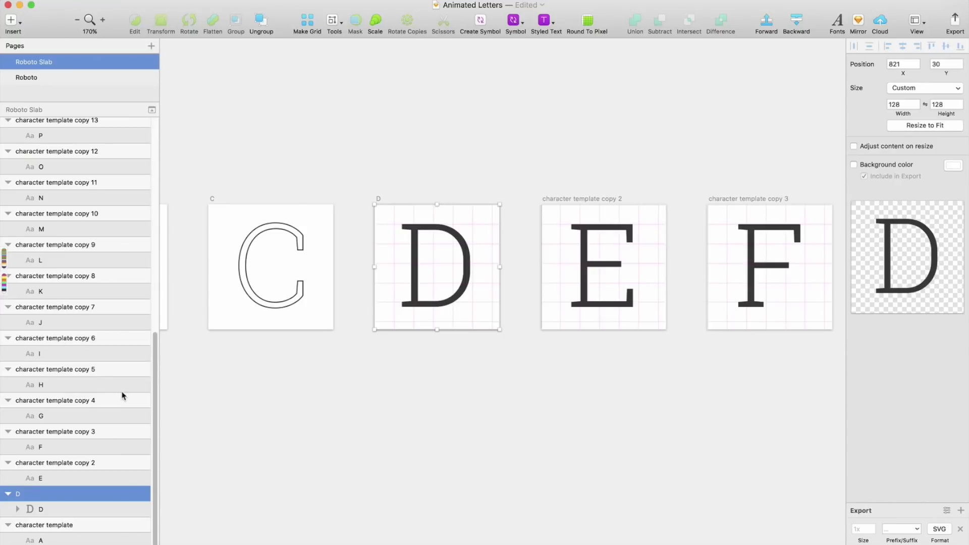
Add a dark gray 404040 border to letter D and turn off its solid fill
left_click(428, 231)
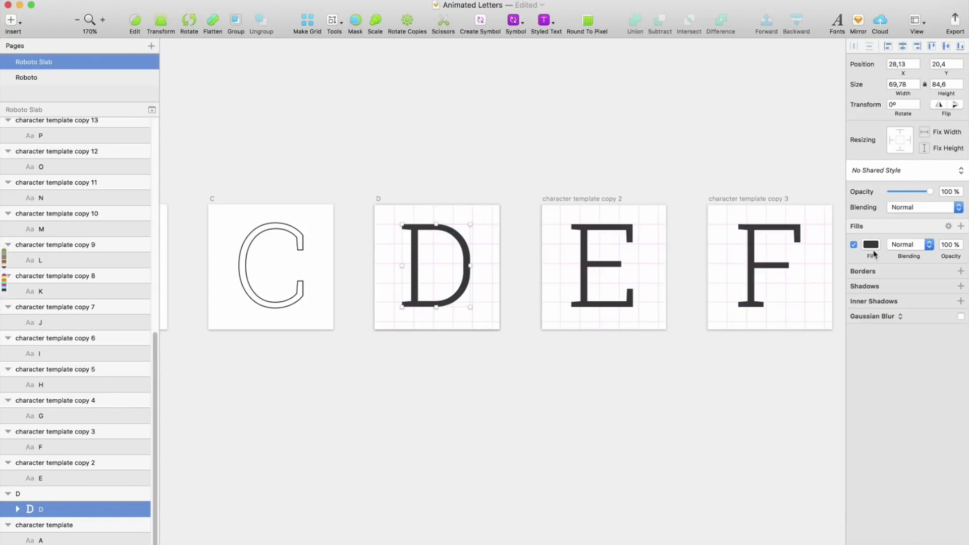
left_click(962, 273)
left_click(869, 290)
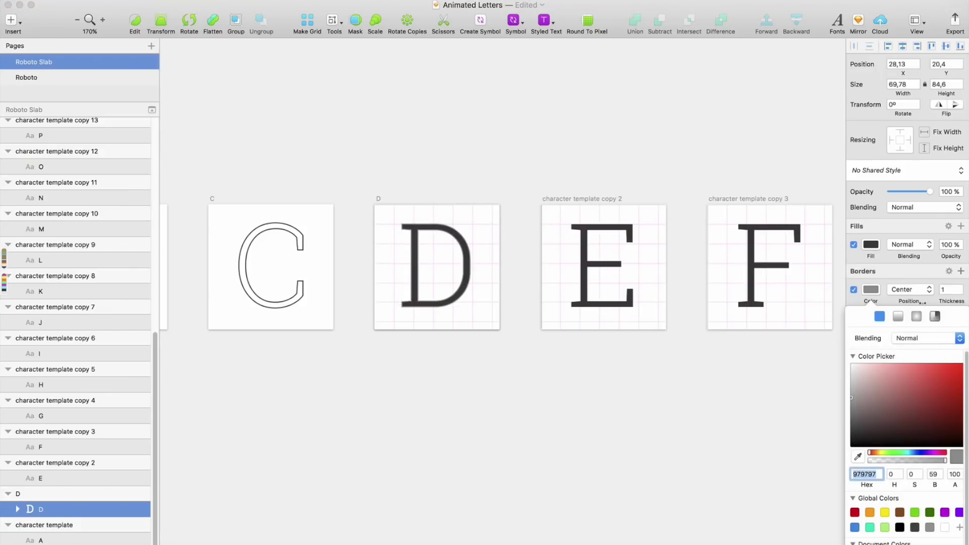
left_click(871, 244)
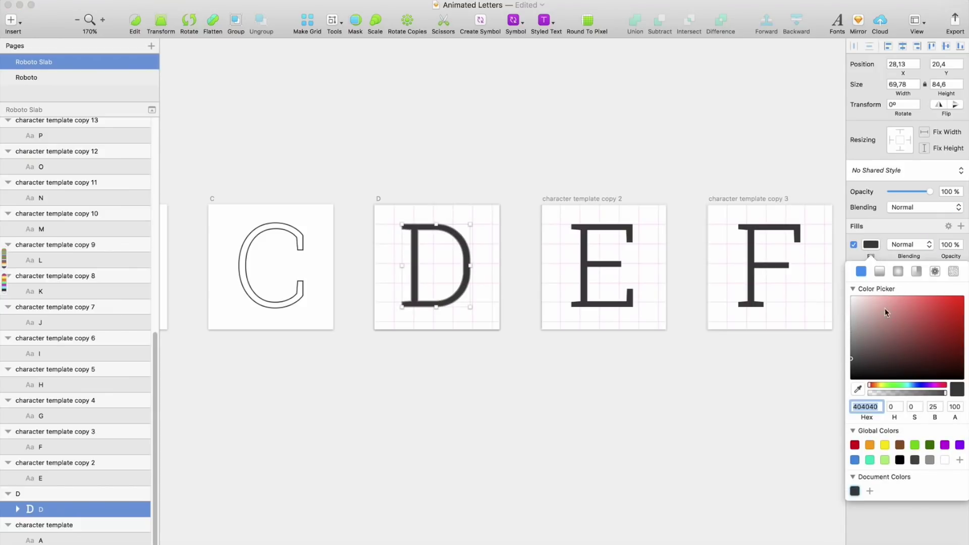
left_click(887, 261)
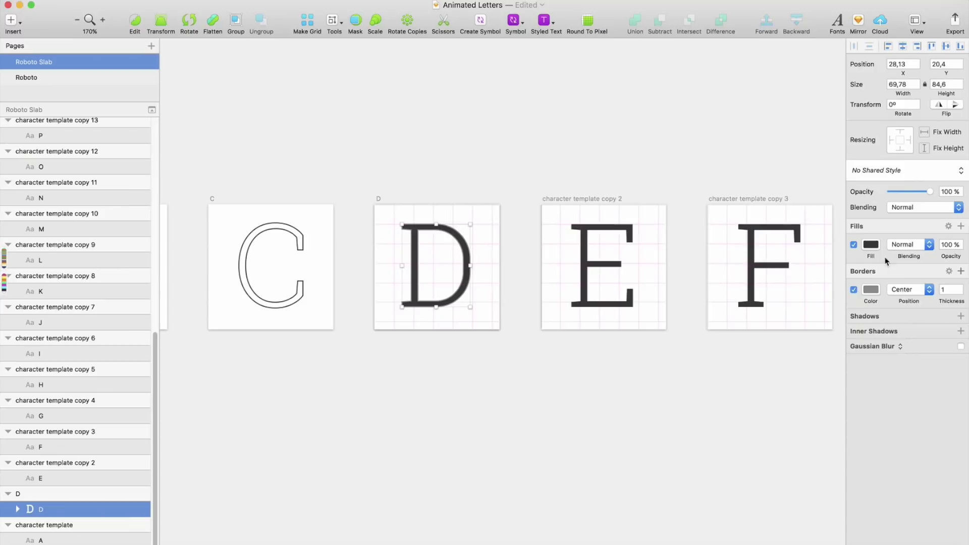
left_click(854, 245)
left_click(871, 290)
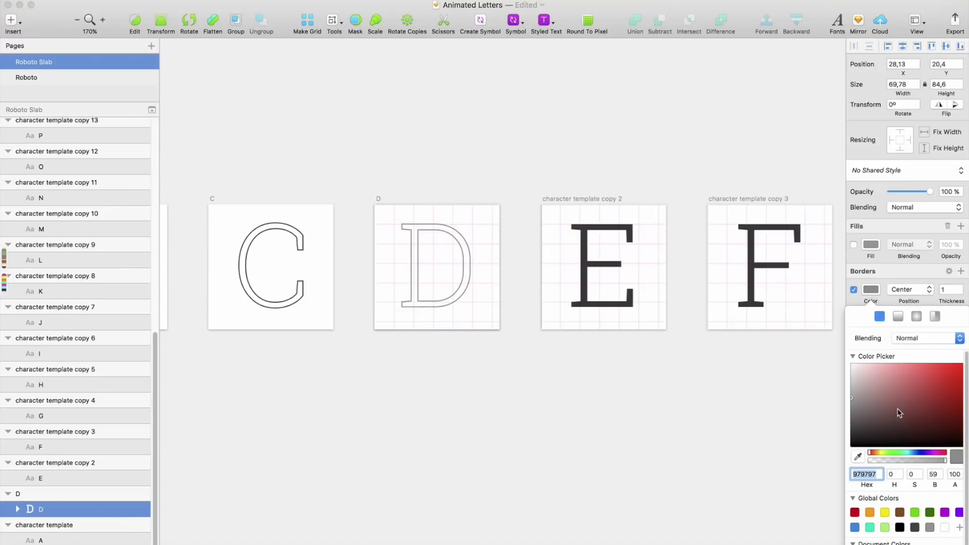
type("404040")
key("Return")
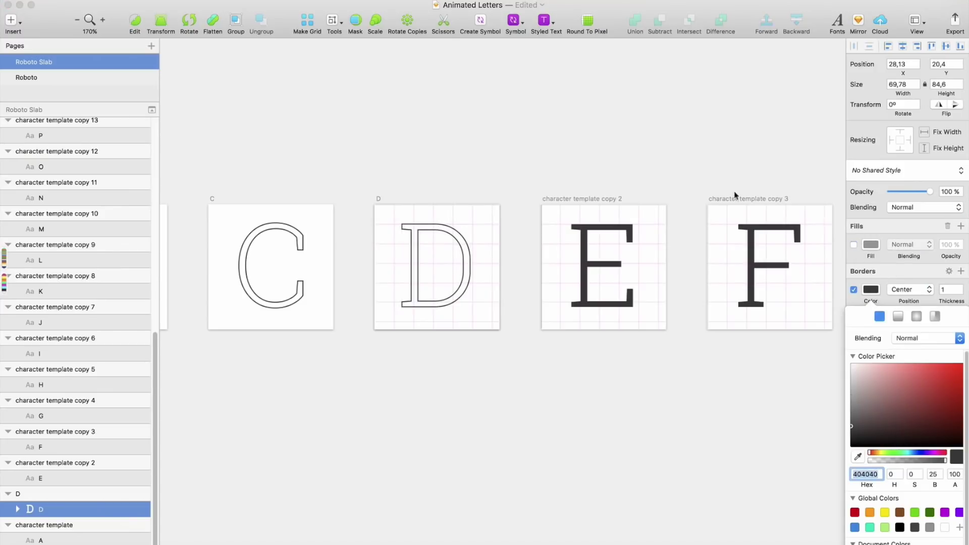
left_click(871, 289)
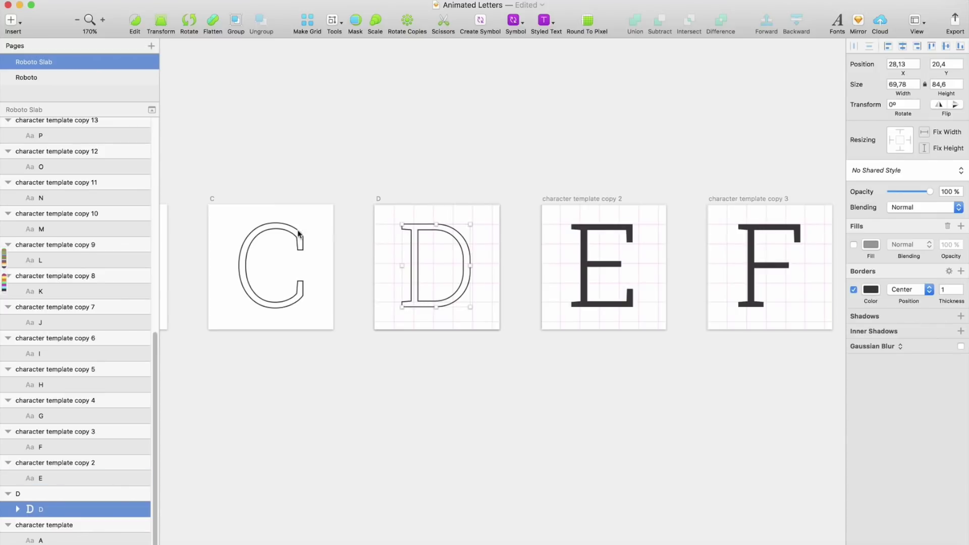
Set the D border's line ends and corner joins to round
left_click(283, 233)
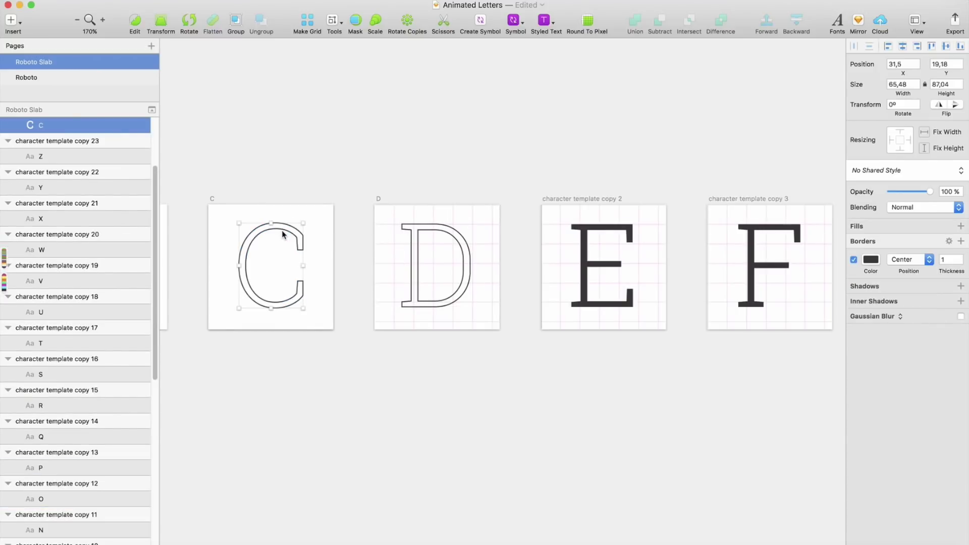
left_click(460, 237)
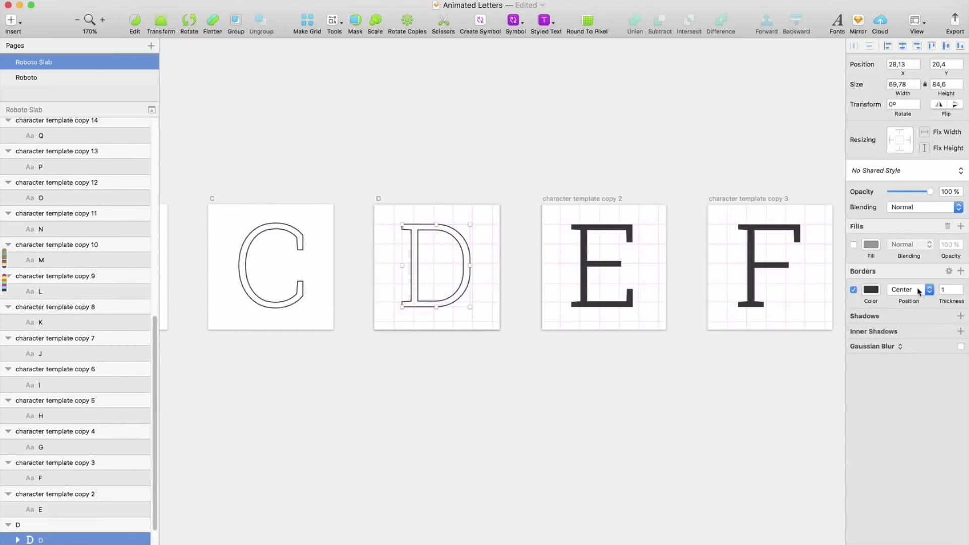
left_click(949, 271)
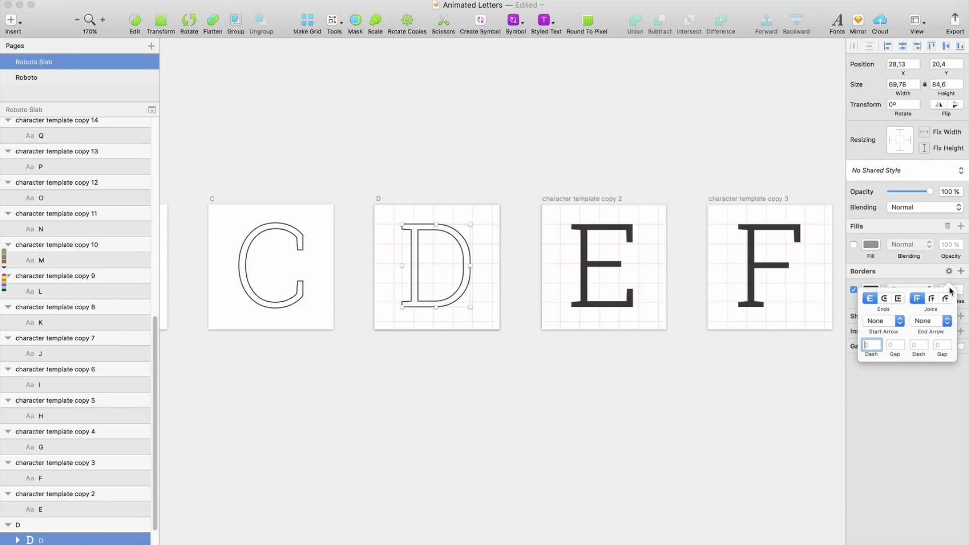
left_click(885, 298)
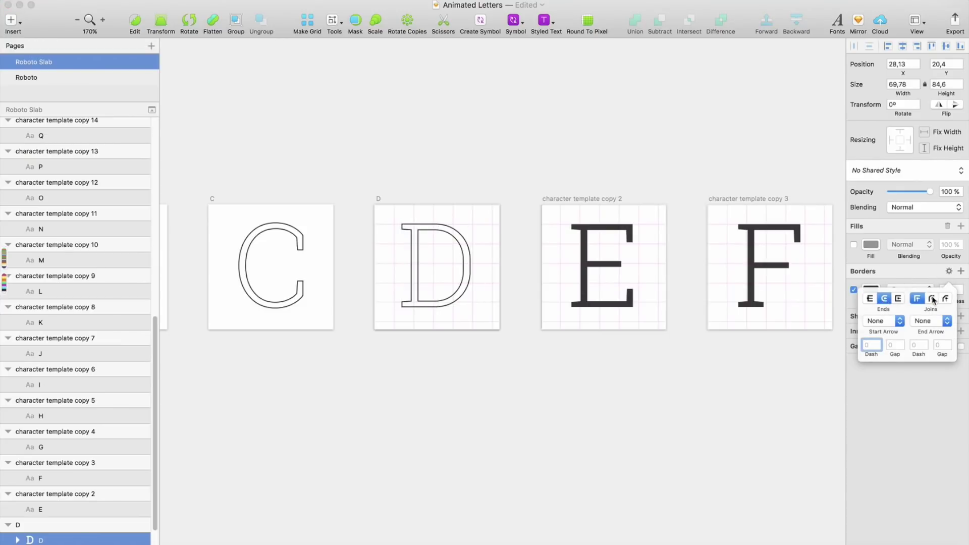
left_click(933, 299)
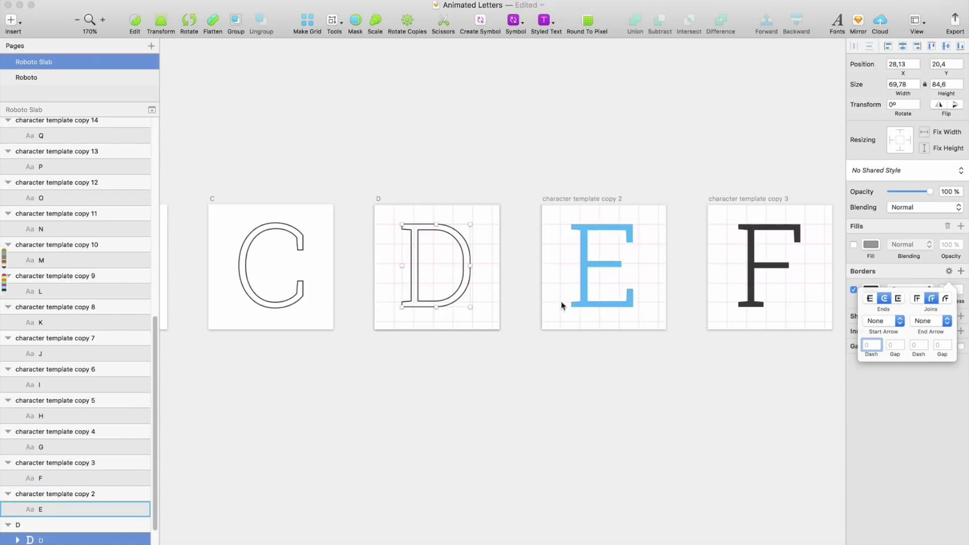
left_click(596, 129)
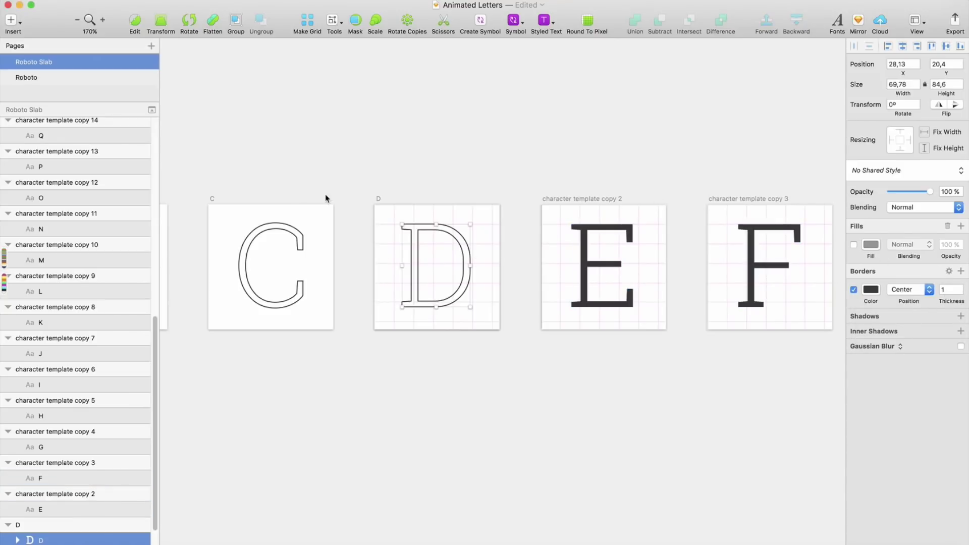
Deselect the letter and select the D artboard
left_click(488, 191)
scroll(444, 243, "right", 1)
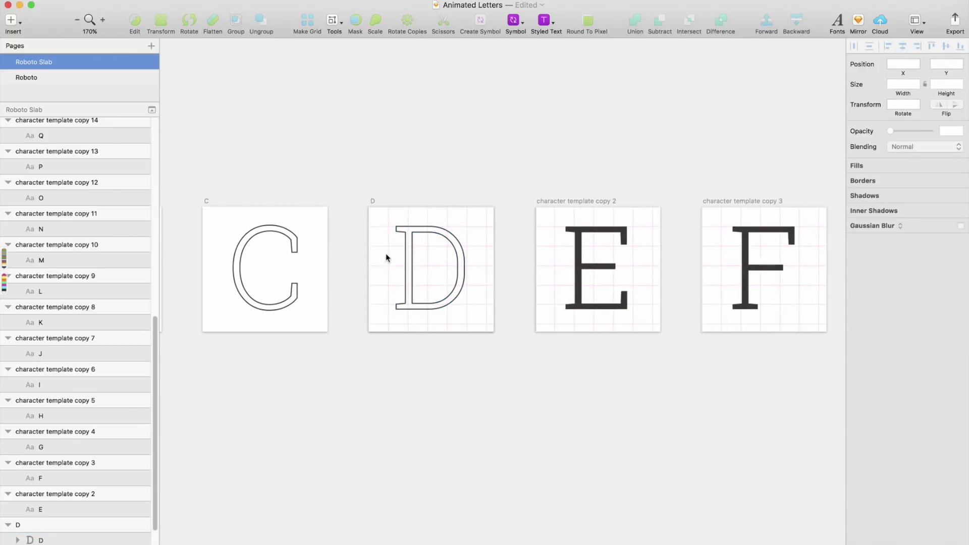
left_click(373, 201)
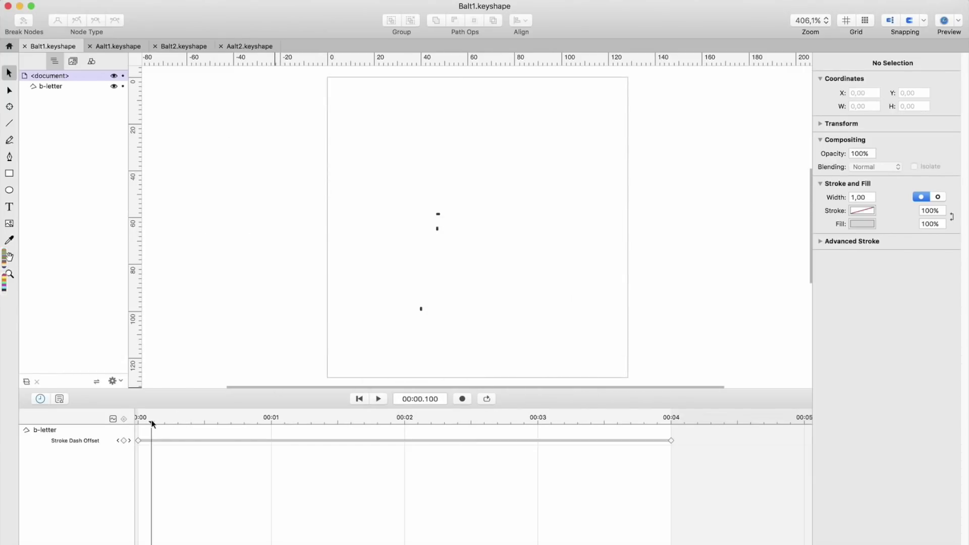
Replay the B stroke animation from 0:00, then switch to the Animated Letters Finder window
left_click_drag(152, 423, 123, 424)
key("space")
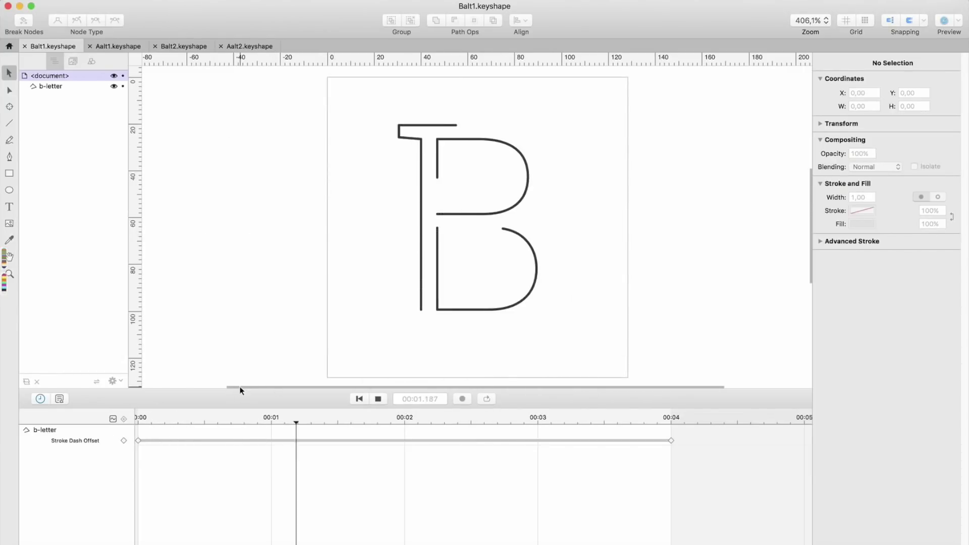
key("space")
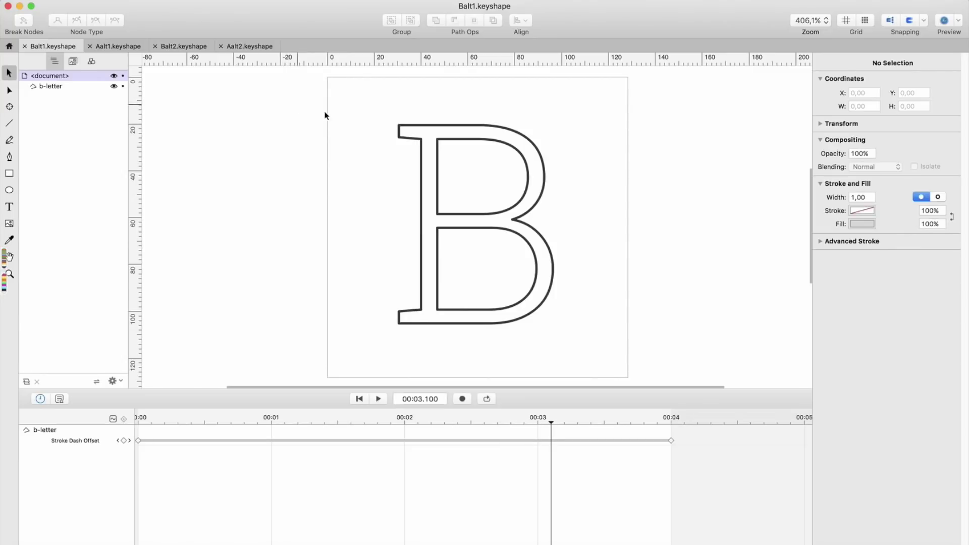
key("super+Tab")
key("super+Tab")
key("super+Tab")
key("super+Tab")
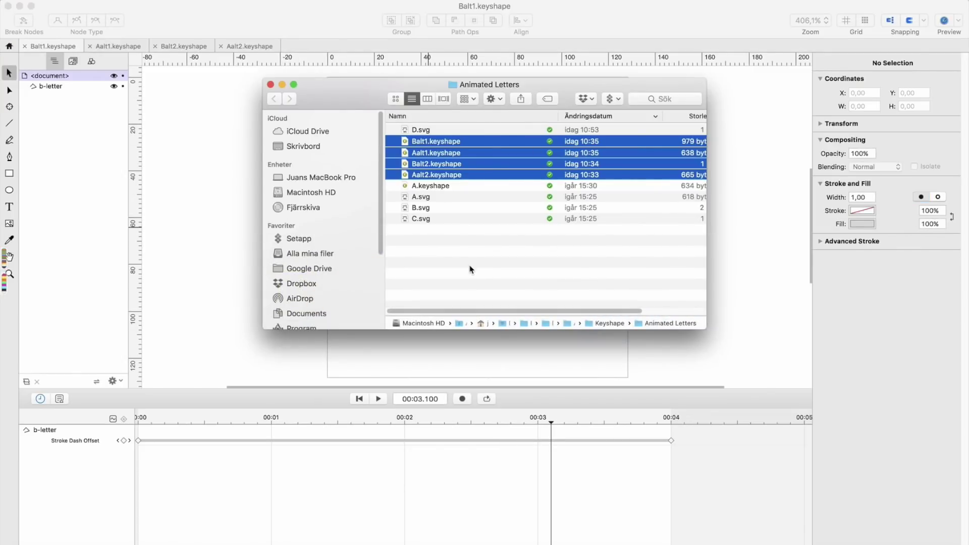
Select and Quick Look D.svg in icon view, then open it in Keyshape
left_click(470, 269)
left_click(410, 133)
left_click(396, 100)
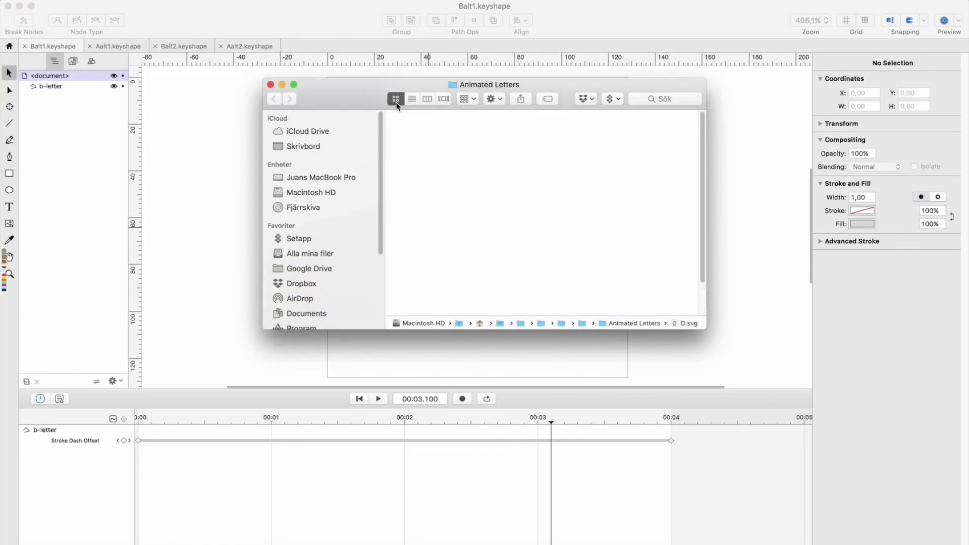
key("space")
key("space")
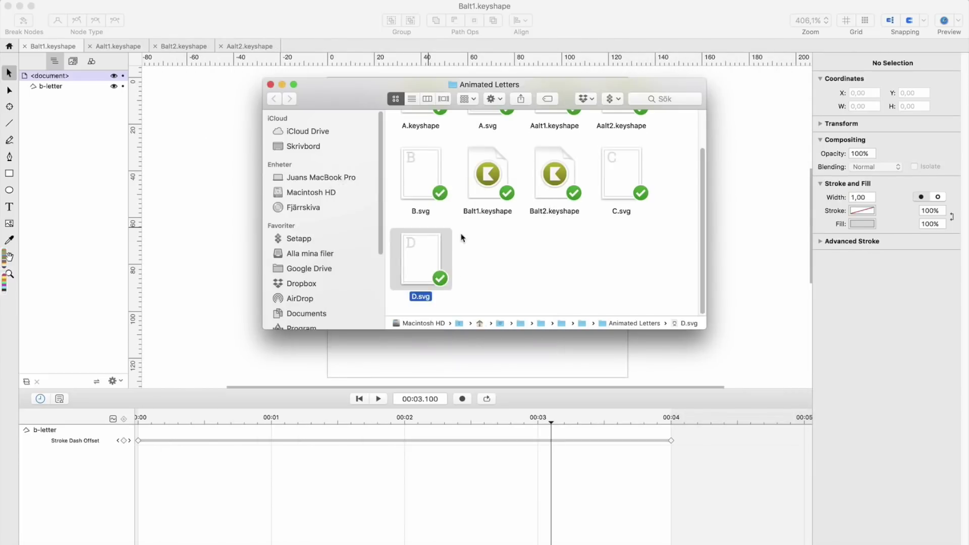
left_click_drag(418, 254, 468, 544)
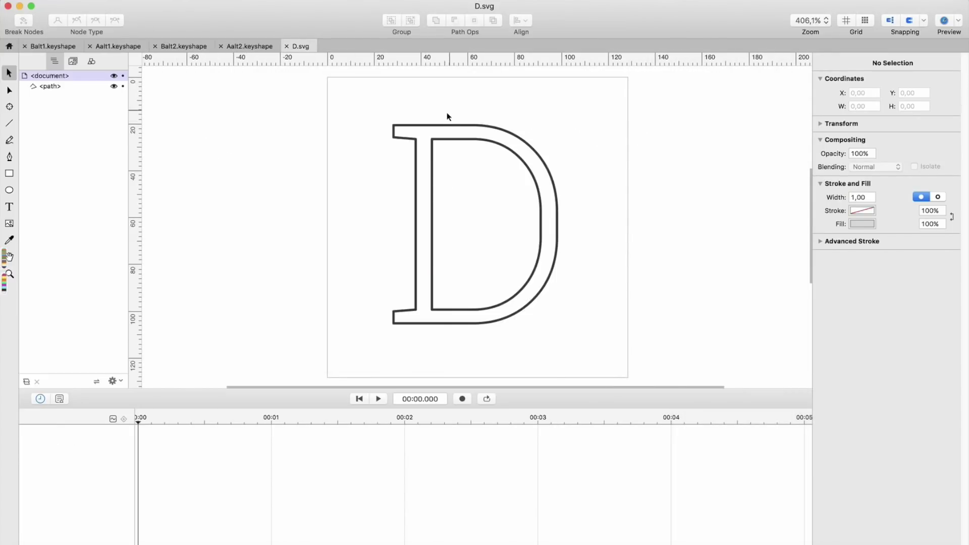
Select the D path layer and compare it with the finished A file's layers
left_click(451, 135)
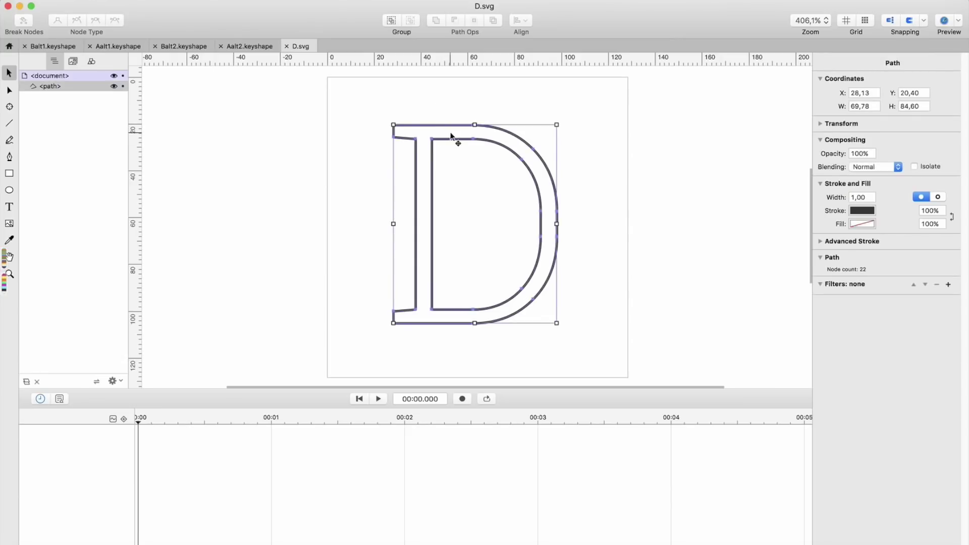
left_click(53, 88)
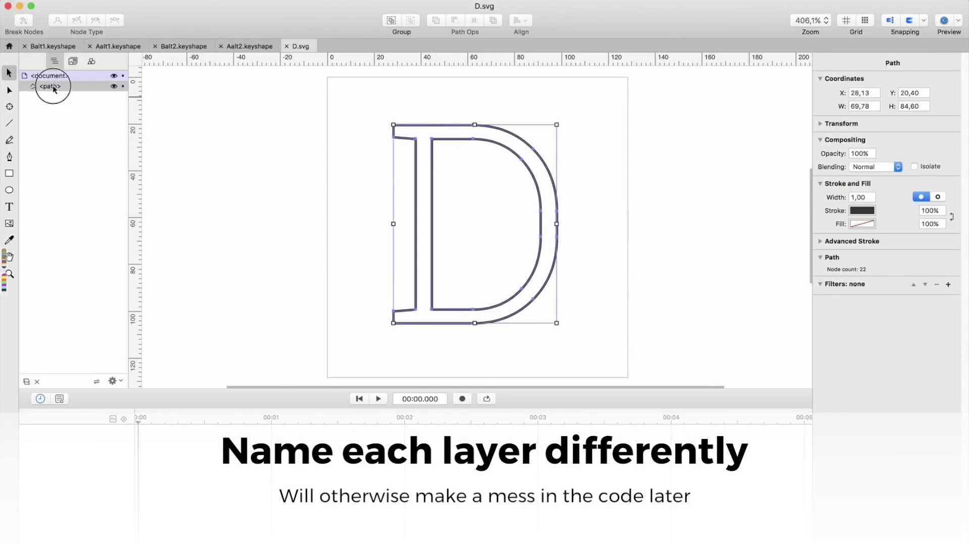
left_click(237, 47)
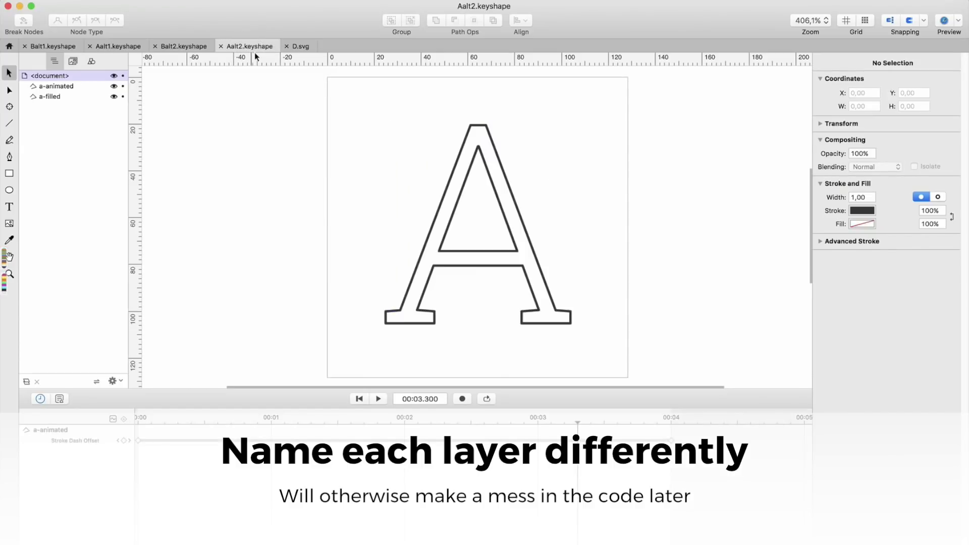
key("space")
left_click(303, 47)
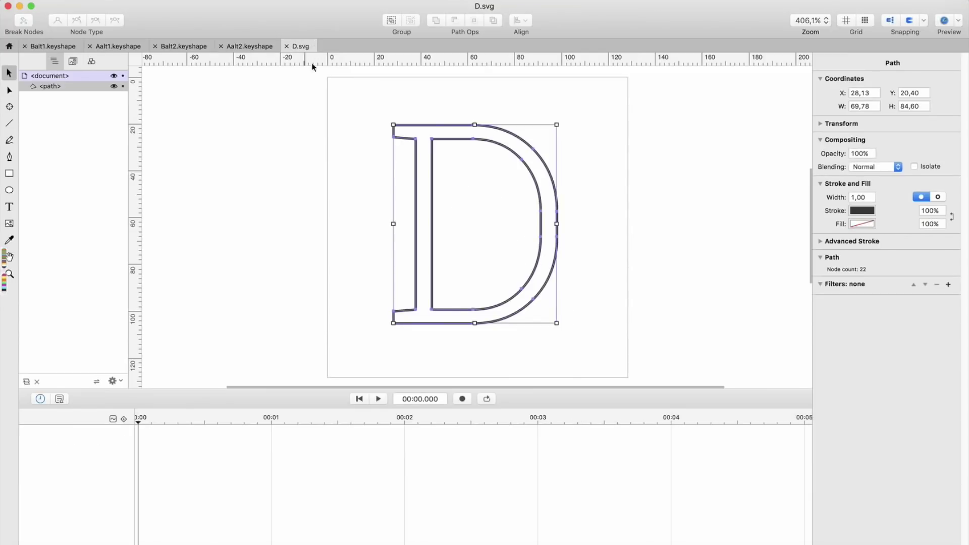
Name the D path layer d-animated, matching the A file's naming
double_click(50, 87)
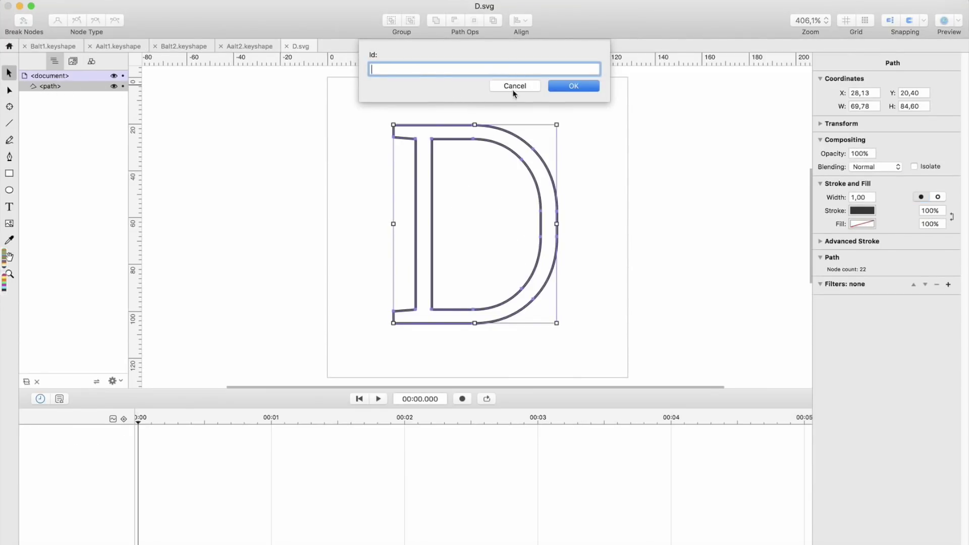
left_click(514, 92)
left_click(249, 46)
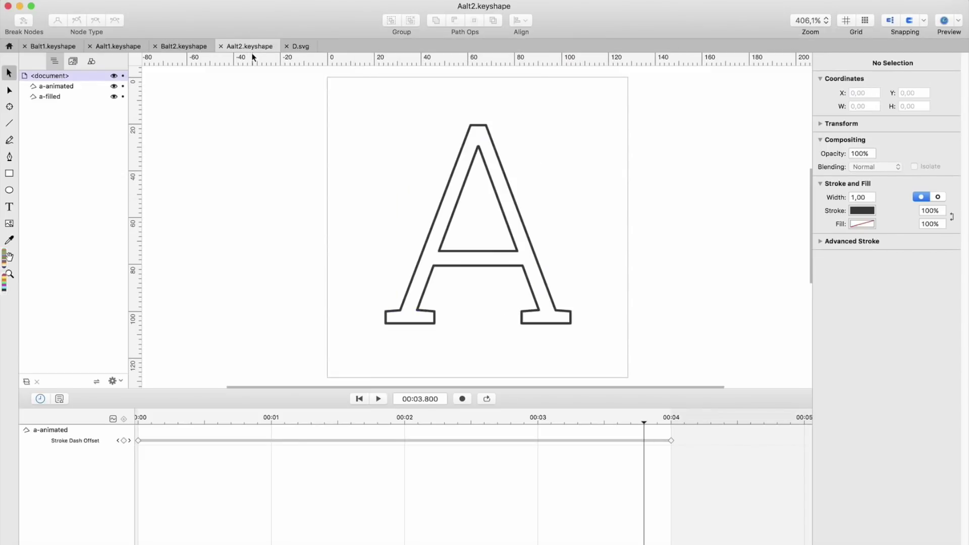
left_click(287, 48)
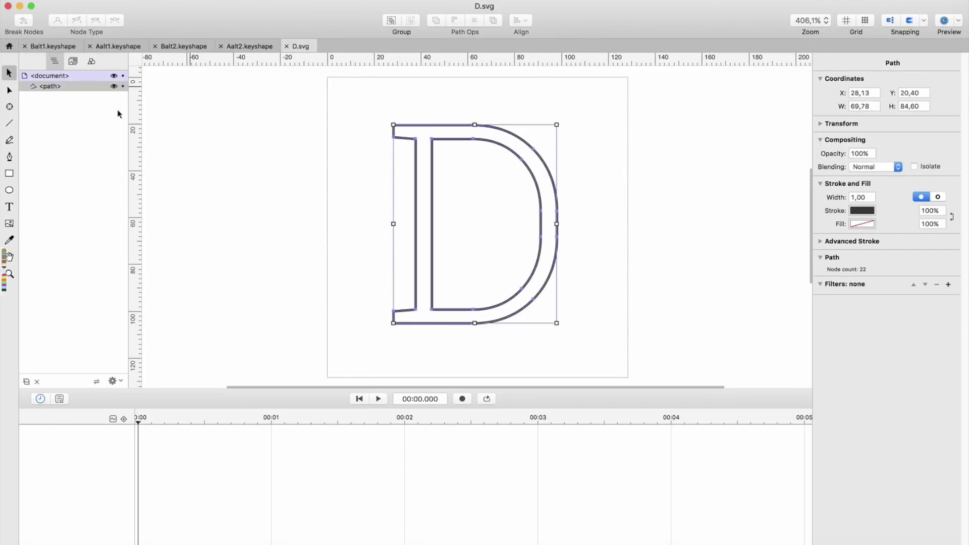
double_click(49, 88)
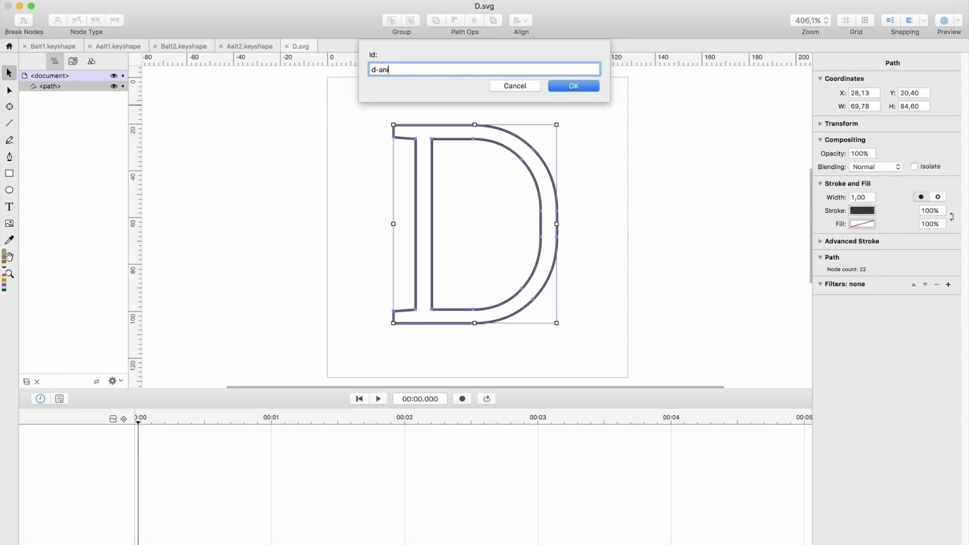
key("Return")
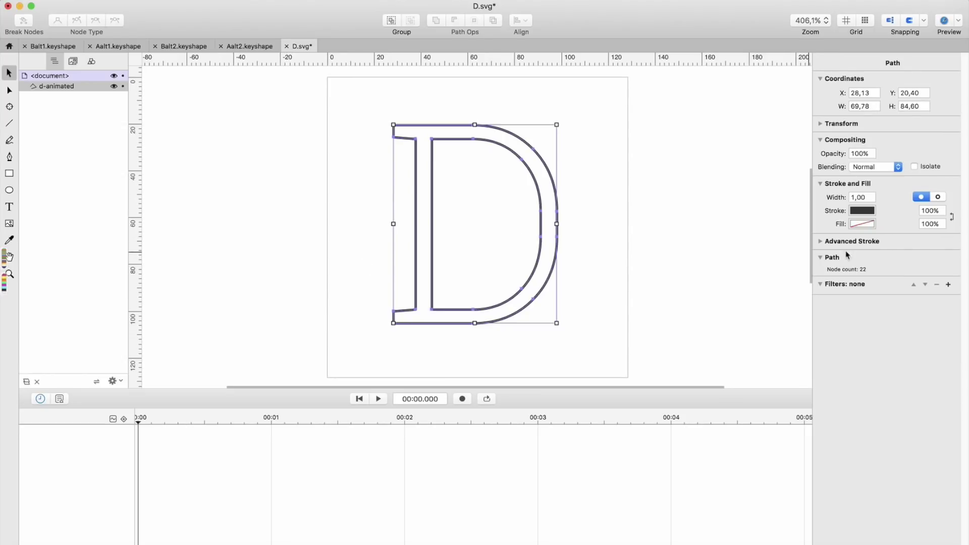
Set the D path's dash and dash offset to its 509,61 total length, hiding the stroke
left_click(821, 242)
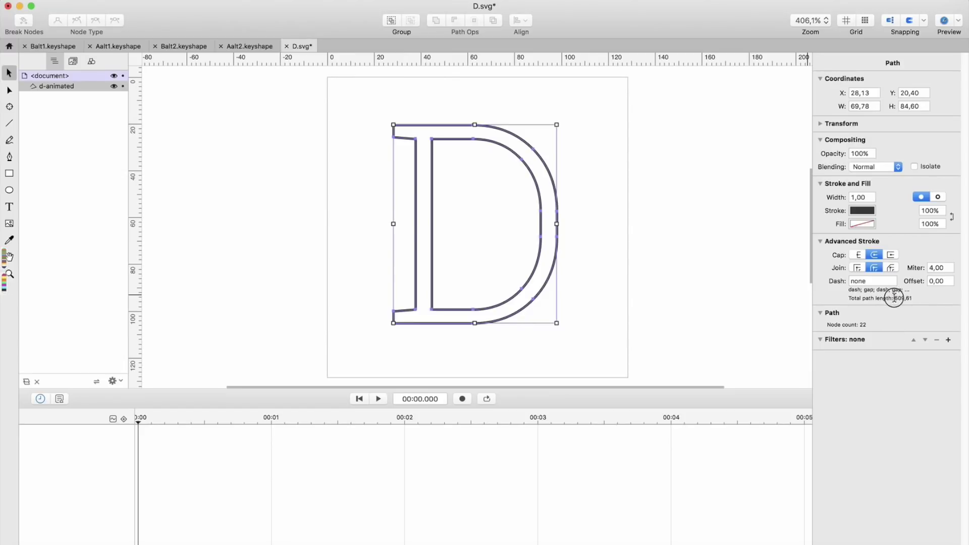
left_click_drag(894, 298, 916, 299)
key("super+c")
left_click(877, 281)
key("super+v")
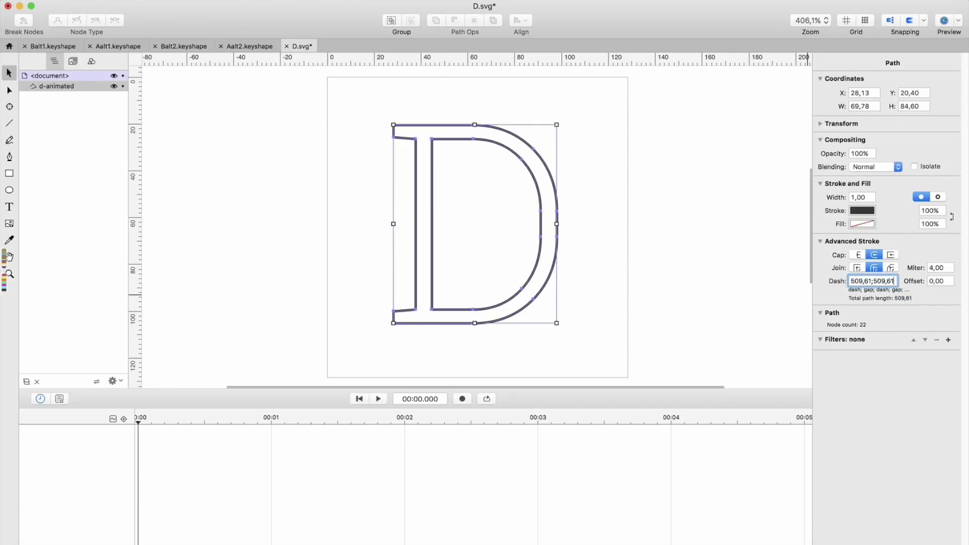
key("Return")
left_click(934, 280)
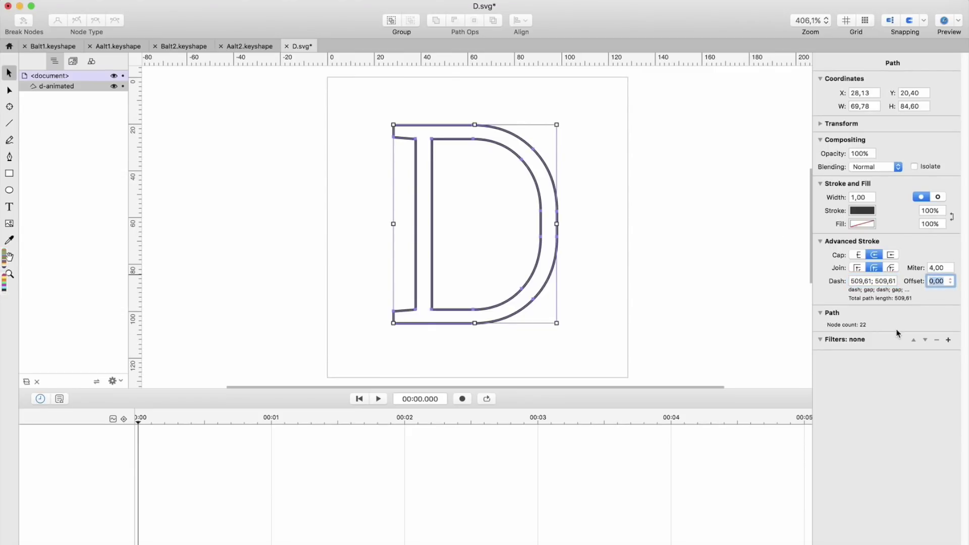
key("super+v")
key("Return")
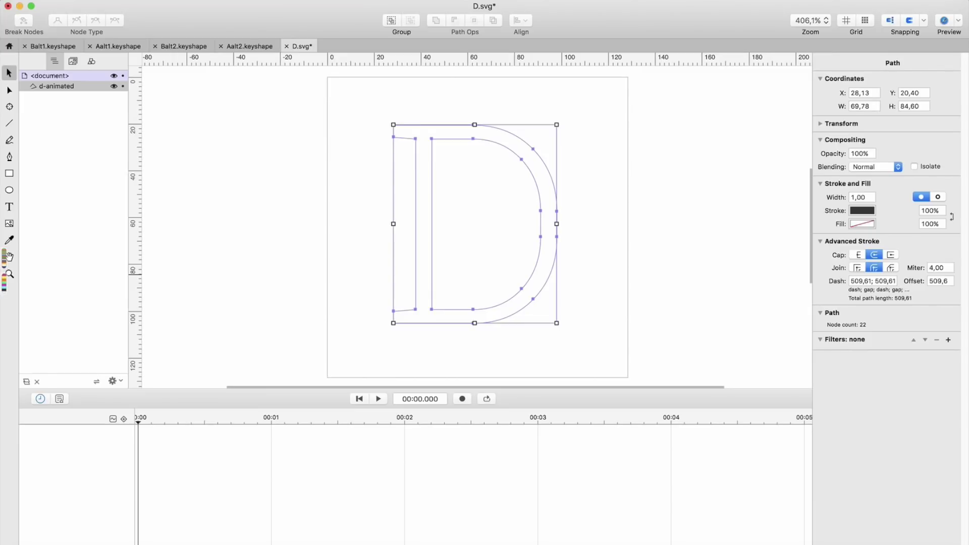
With Auto-Keyframe on, keyframe the D's stroke dash offset to 0 at 00:01
left_click(463, 399)
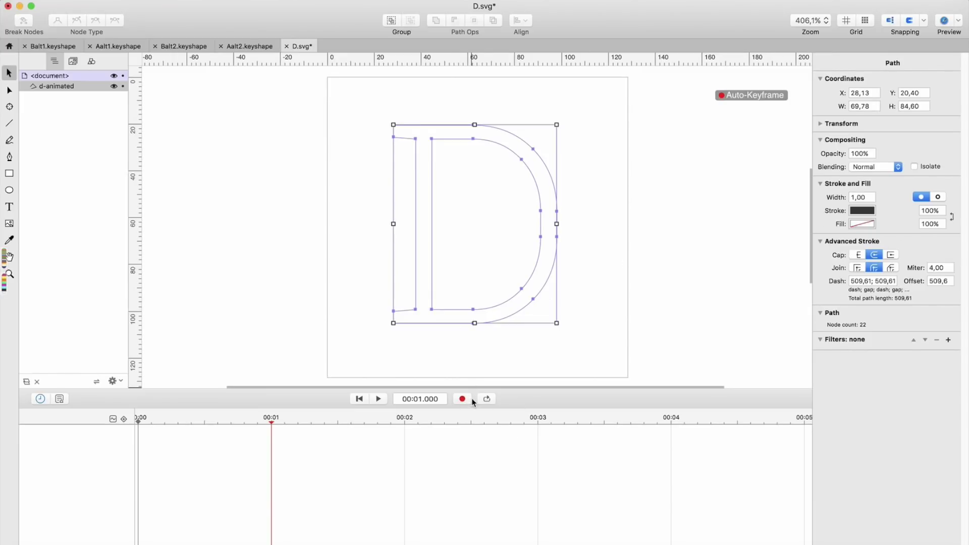
left_click(939, 281)
type("0")
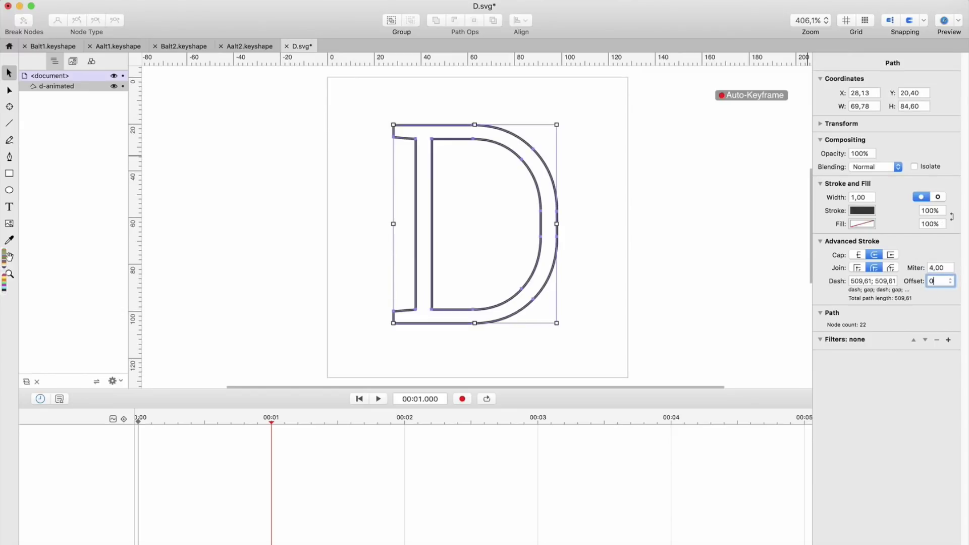
key("Return")
Play the line-drawing animation from the start, then scrub to 0.6 seconds to preview it
left_click(359, 397)
key("space")
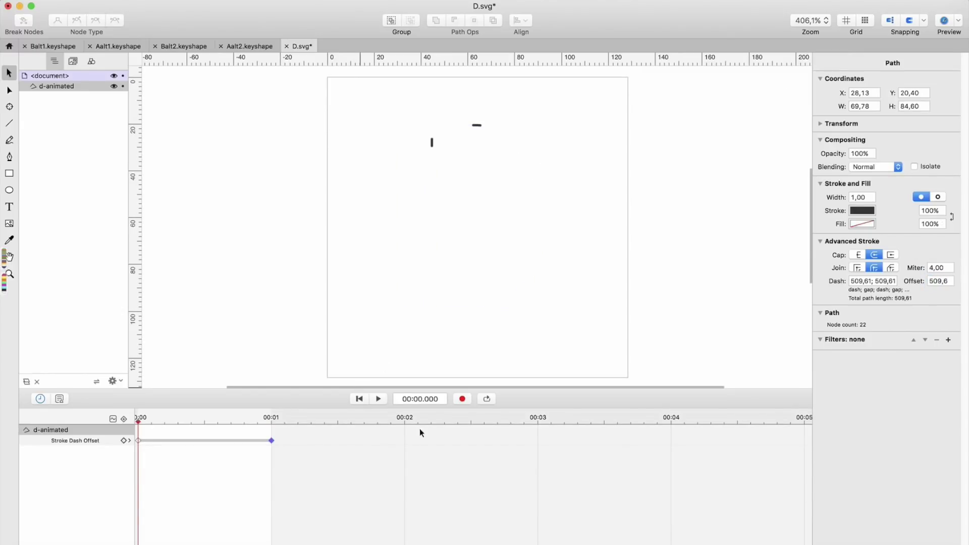
key("space")
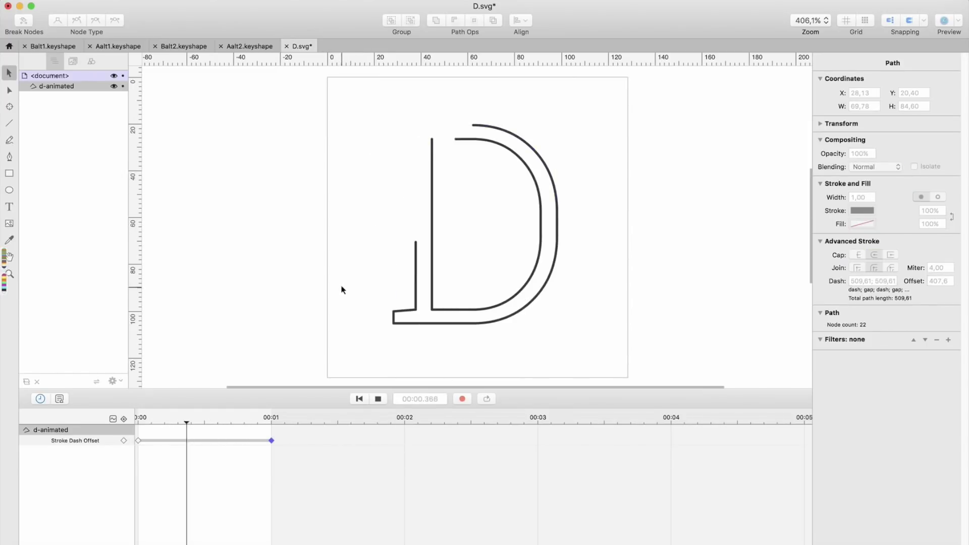
key("space")
mouse_move(261, 428)
left_mouse_down()
mouse_move(126, 433)
mouse_move(218, 439)
left_mouse_up()
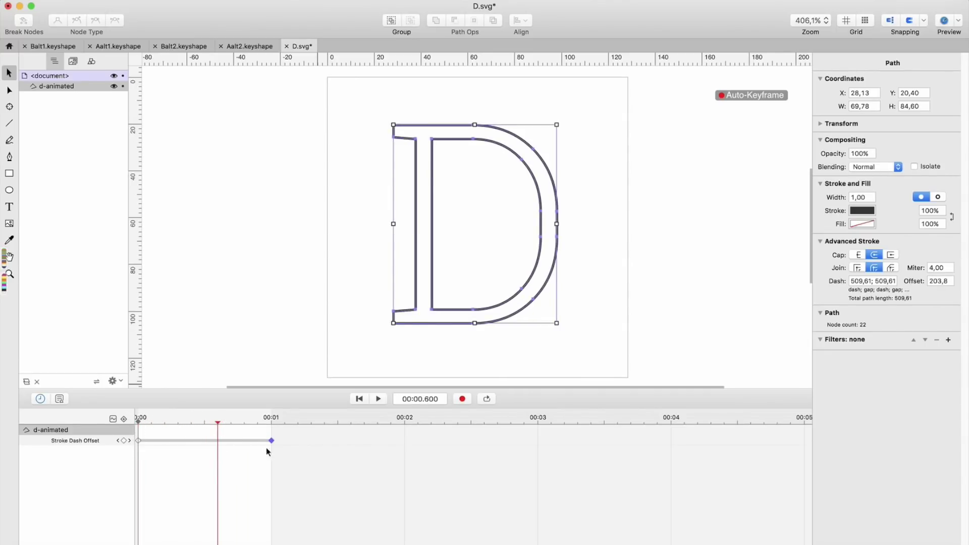
Turn off Auto-Keyframe, preview the stroke drawing, and reselect the d-animated path
left_click(463, 399)
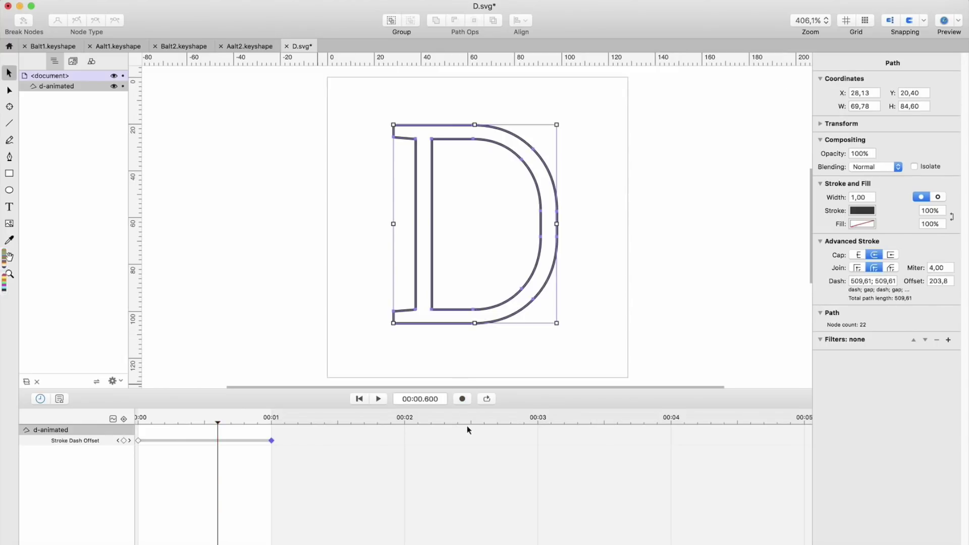
left_click(149, 426)
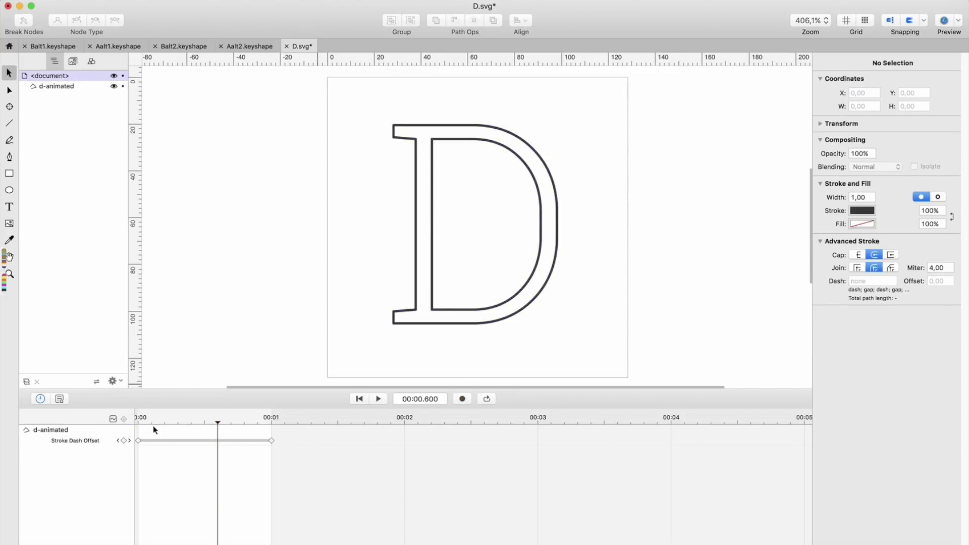
mouse_move(153, 426)
left_mouse_down()
mouse_move(136, 424)
mouse_move(223, 431)
left_mouse_up()
left_click(9, 91)
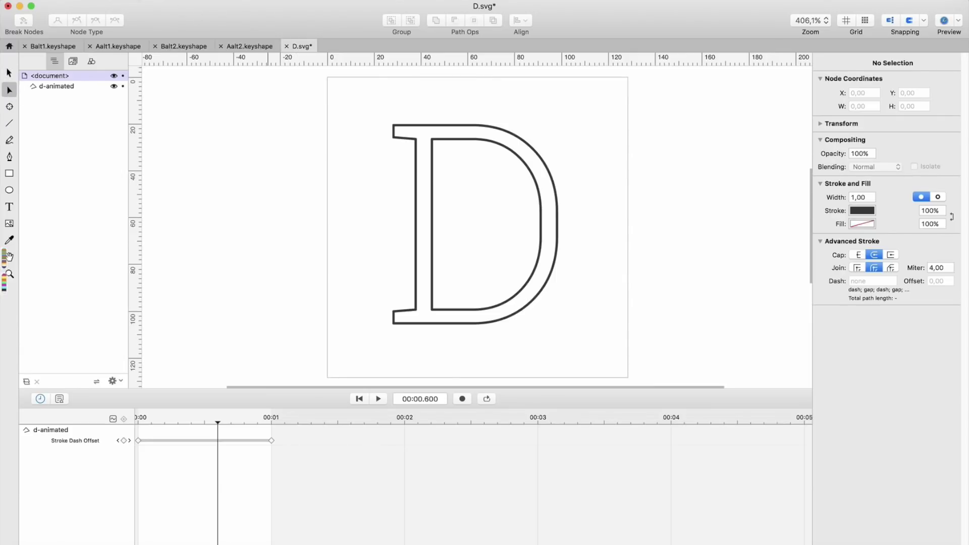
left_click(146, 0)
key("Escape")
left_click(71, 439)
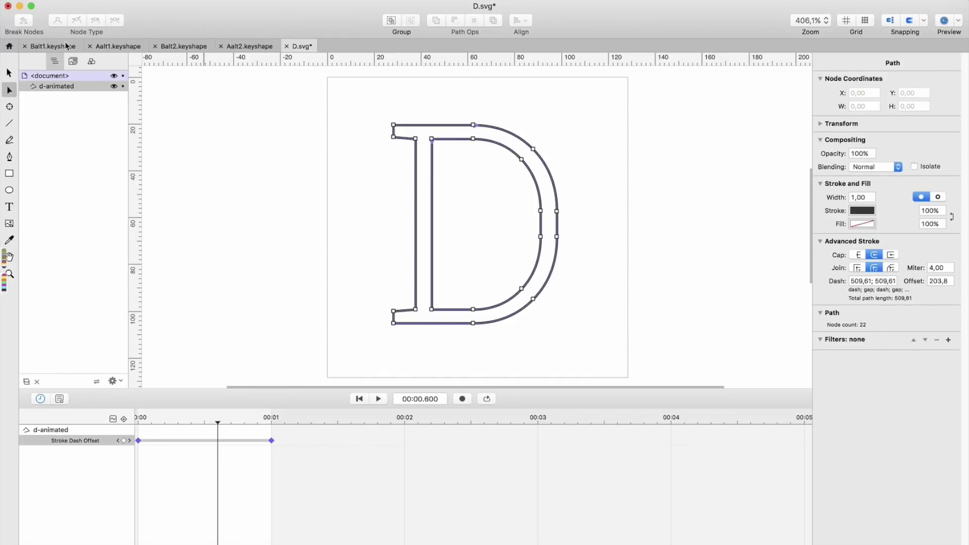
left_click(56, 77)
left_click(58, 87)
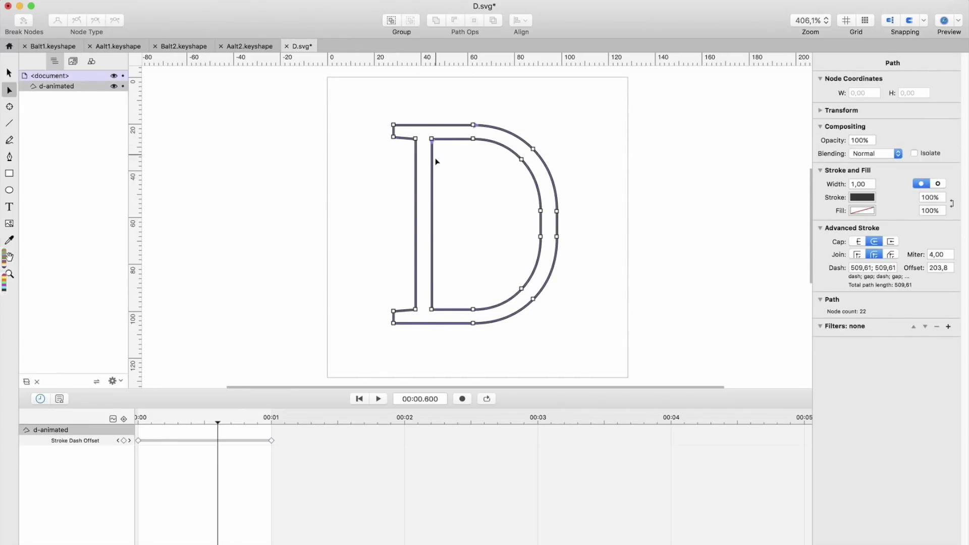
Set the node at the D's lower left as the path's start node
scroll(437, 161, "up", 5)
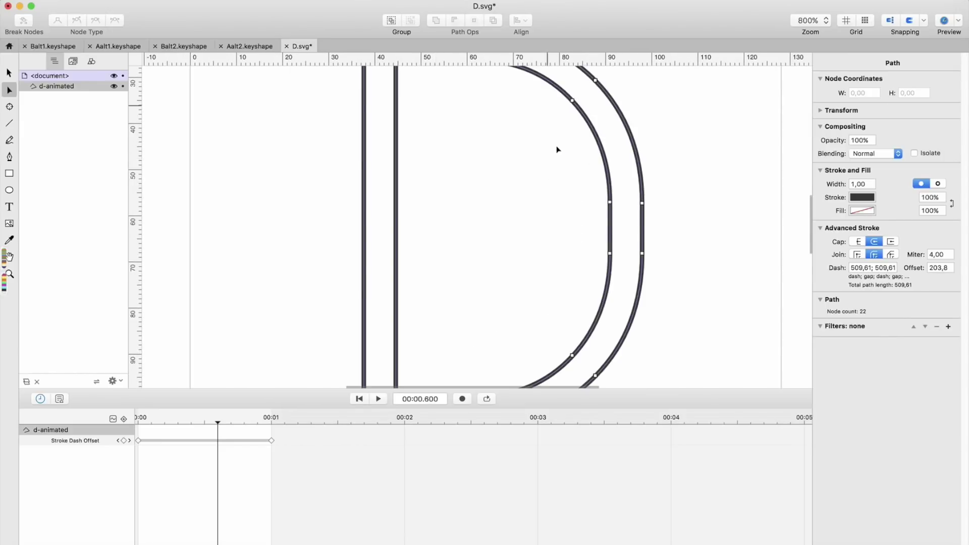
scroll(557, 149, "up", 4)
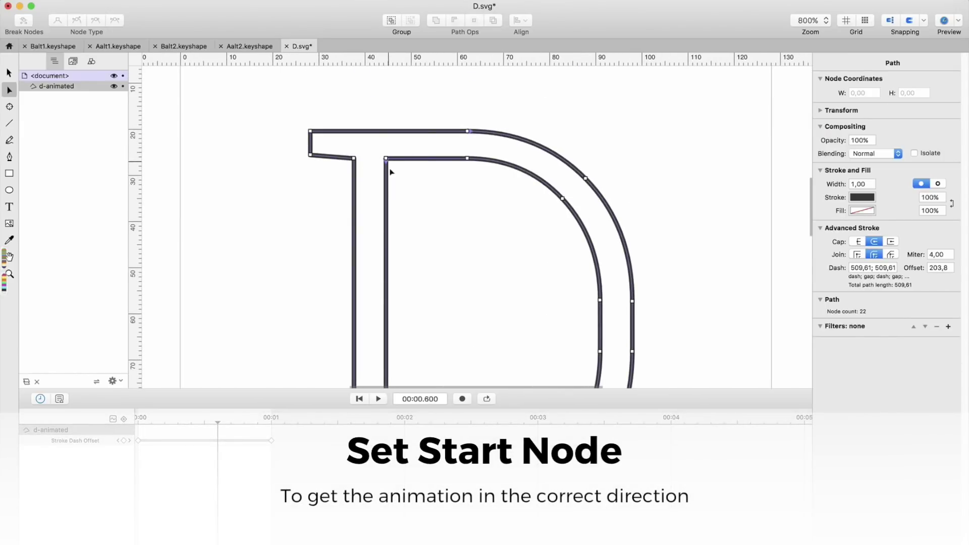
scroll(484, 98, "down", 7)
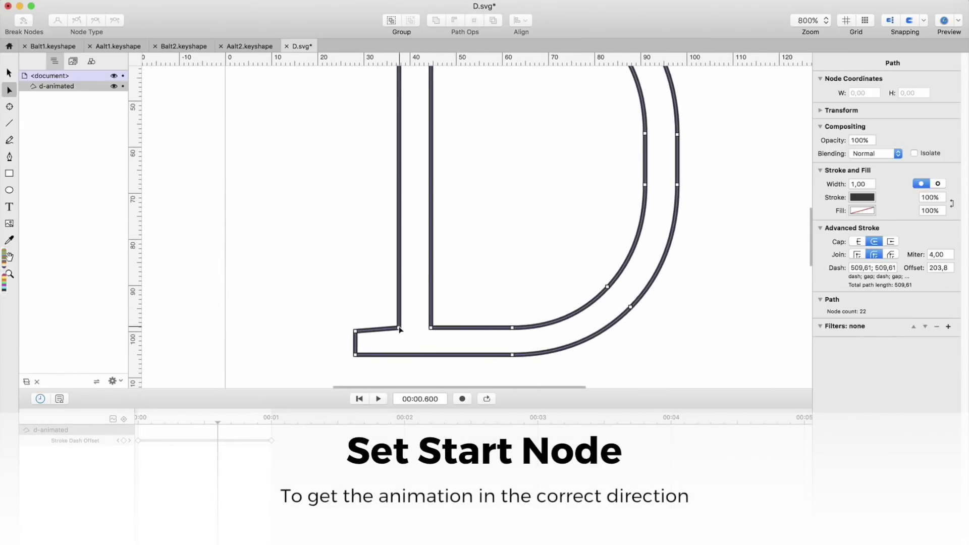
left_click(399, 328)
left_click(152, 1)
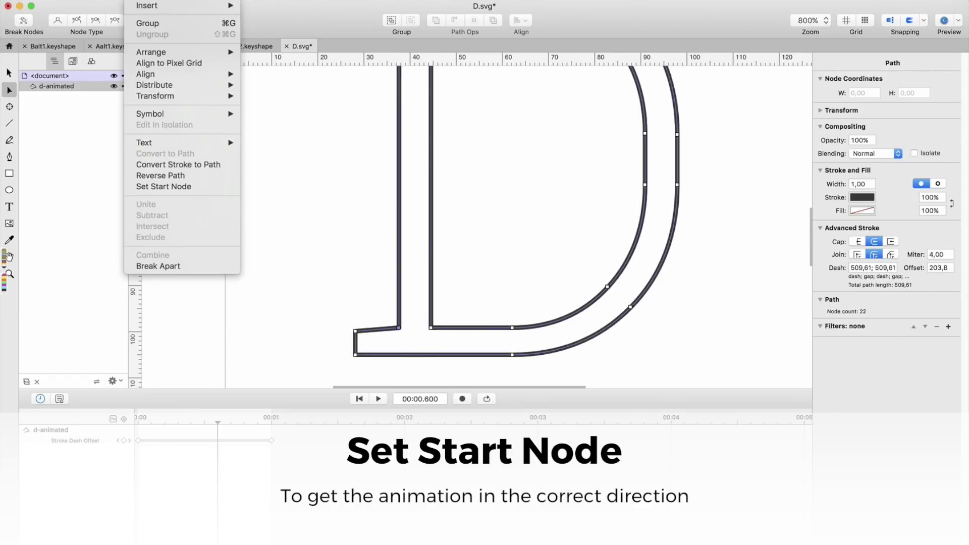
left_click(175, 188)
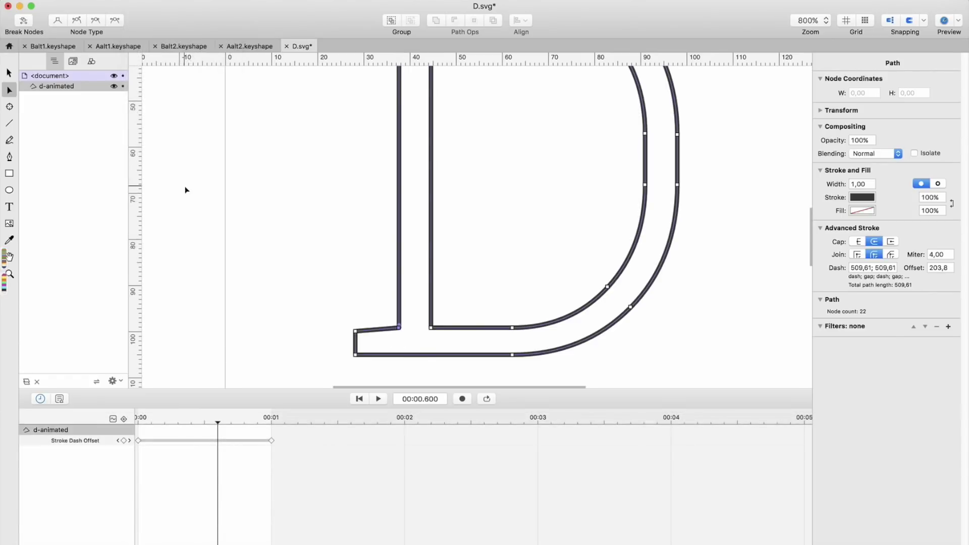
scroll(222, 210, "down", 5)
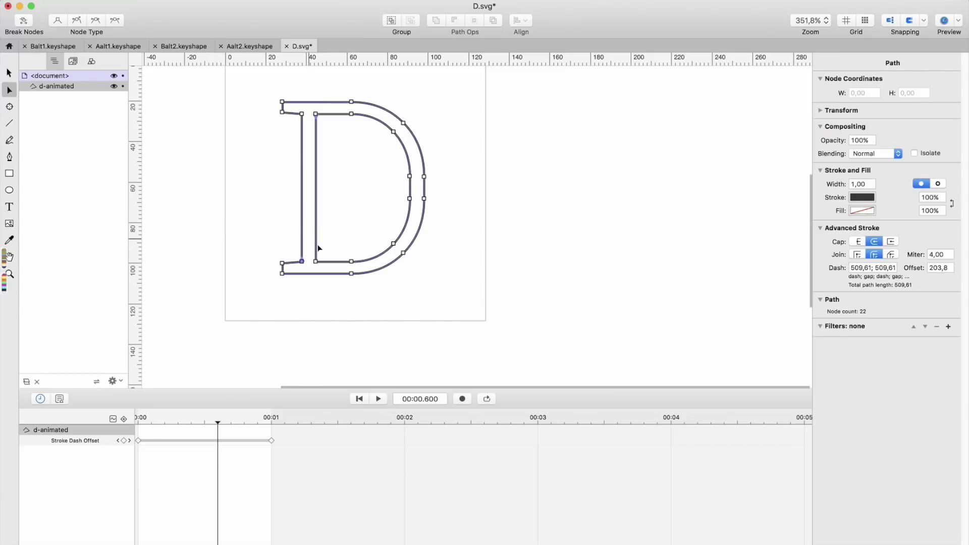
left_click(309, 329)
Move the end Stroke Dash Offset keyframe from 1 second to 4 seconds
key("space")
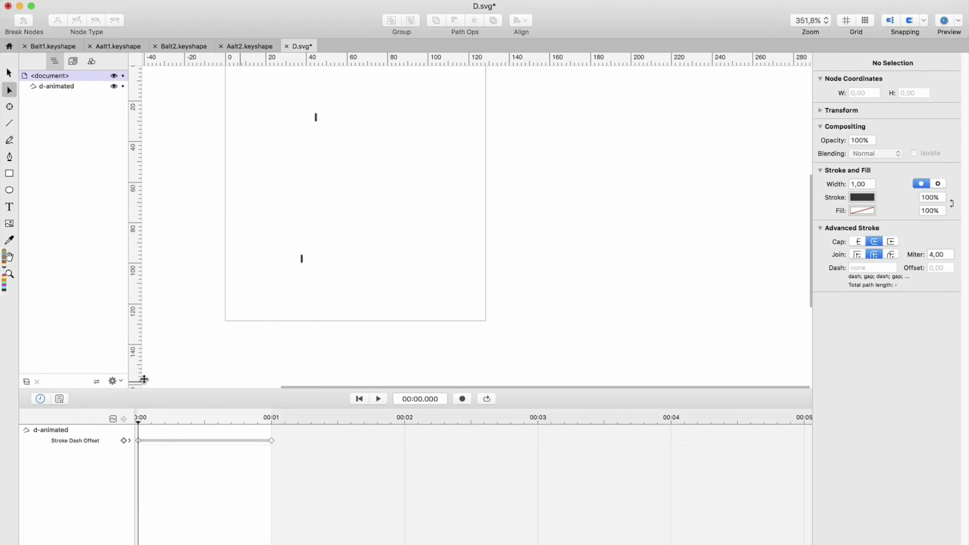
key("space")
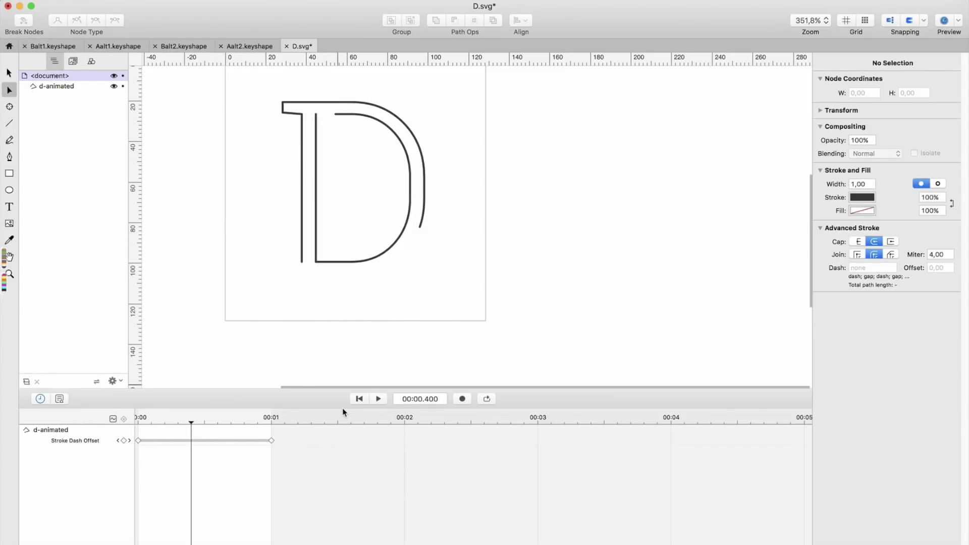
left_click(272, 441)
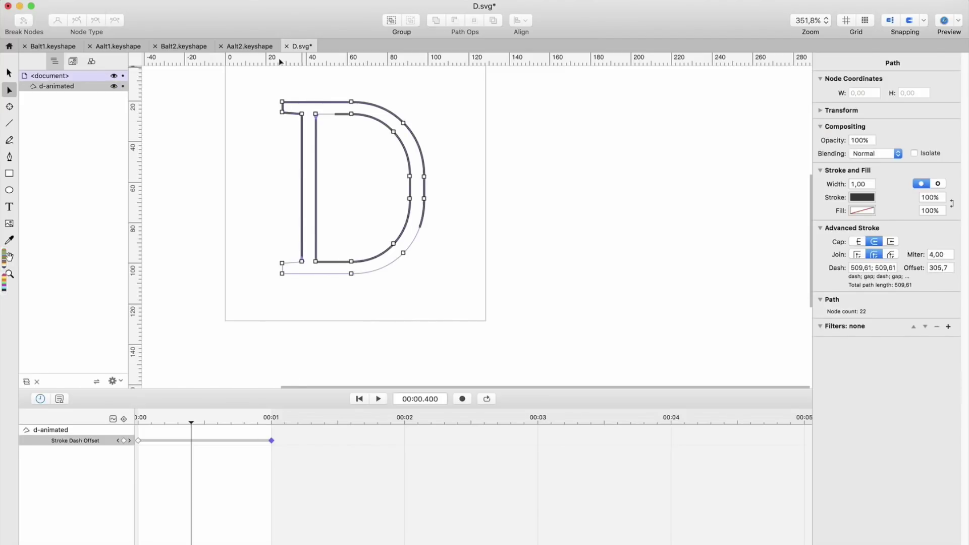
left_click(240, 47)
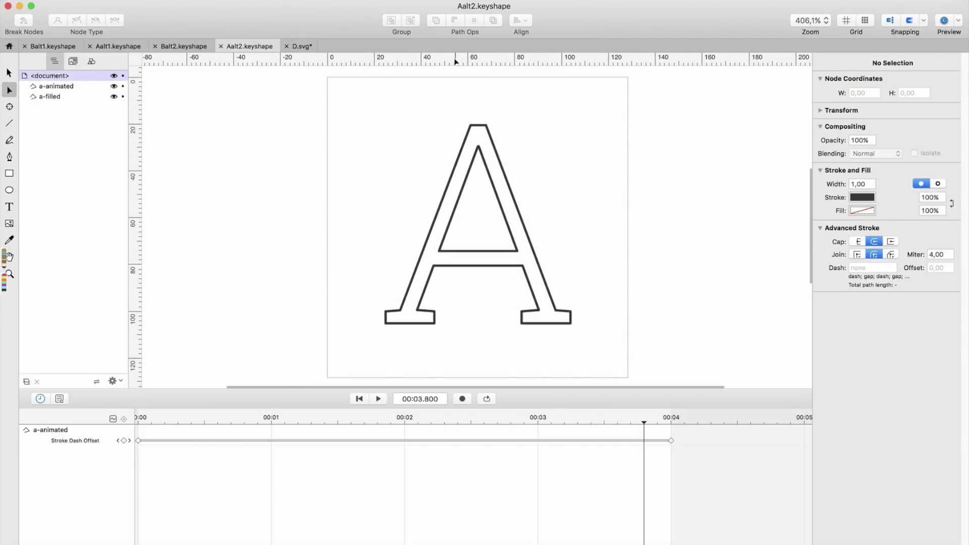
left_click(316, 46)
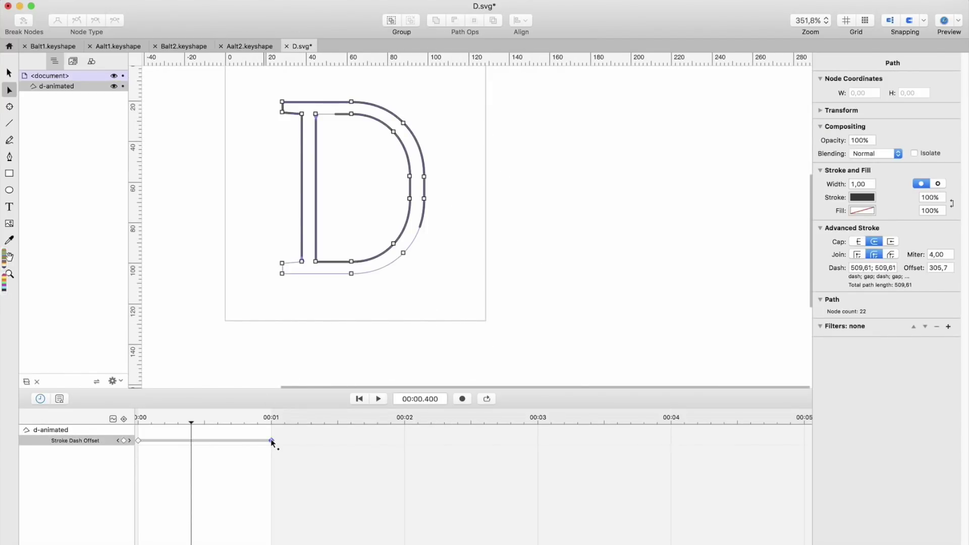
left_click_drag(272, 441, 671, 441)
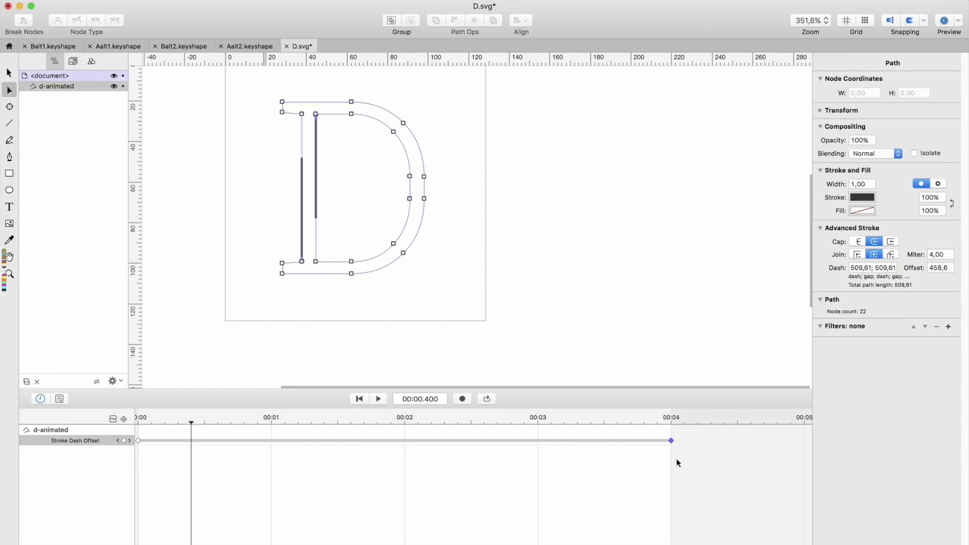
Replay the four-second D drawing animation from the start to check it
left_click(360, 399)
key("space")
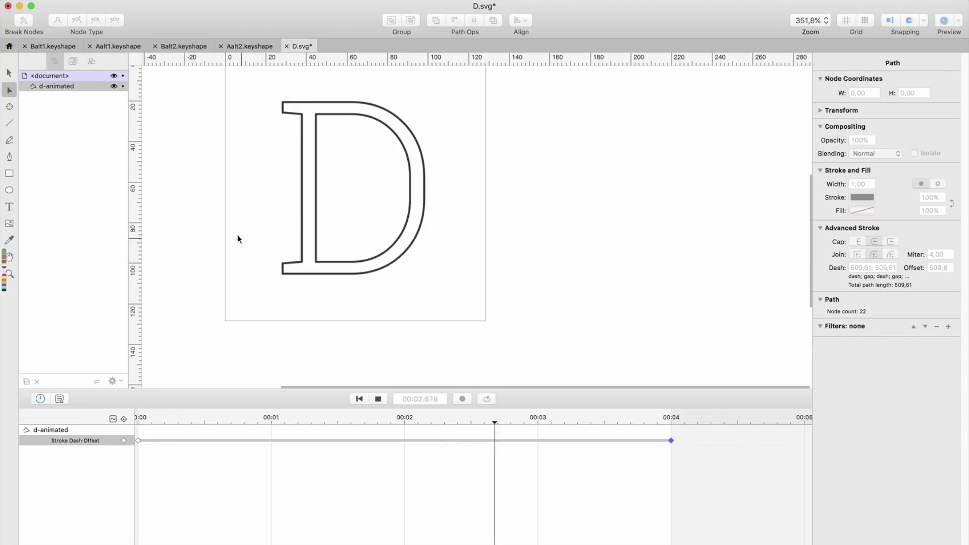
key("space")
scroll(313, 252, "left", 5)
left_click(337, 320)
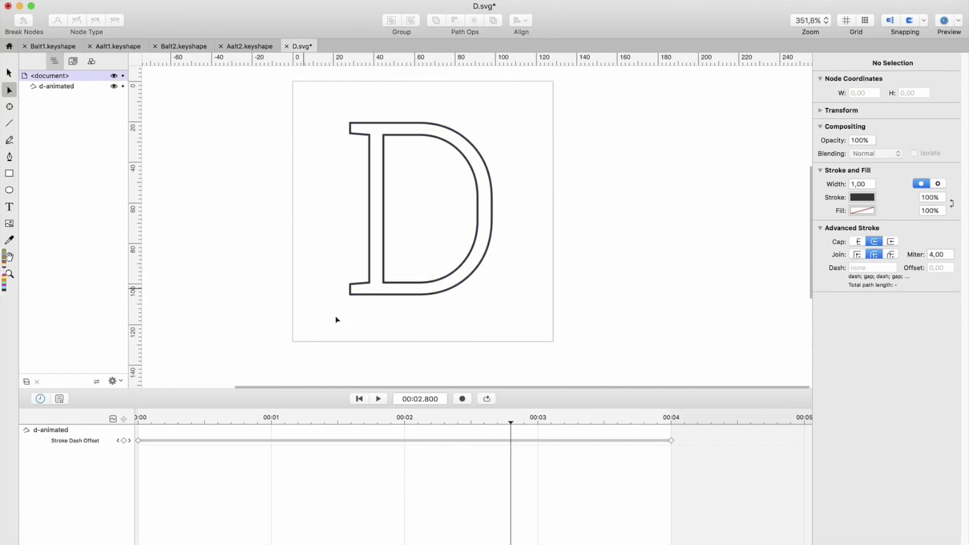
left_click_drag(500, 423, 124, 439)
key("space")
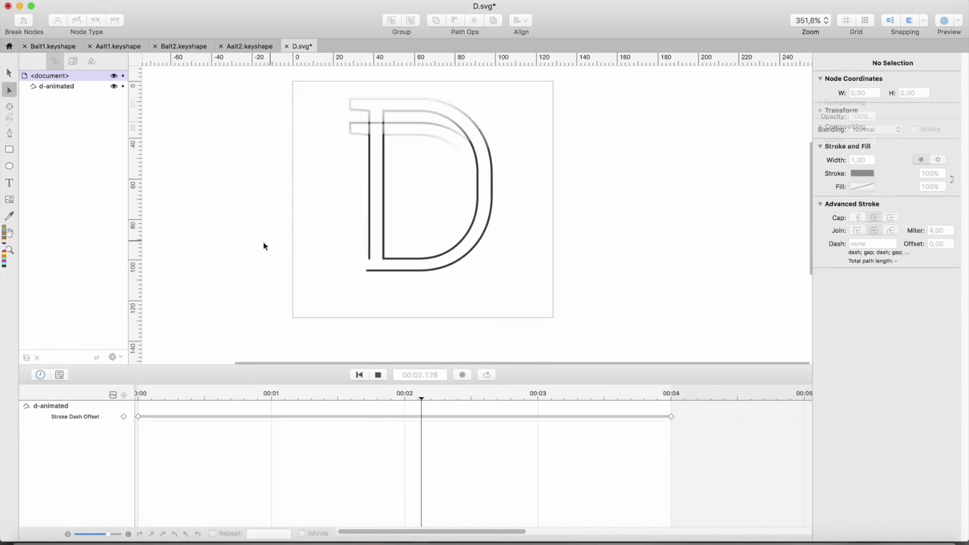
key("space")
Show the Stroke Dash Offset timing curve and apply Ease In/Out to both keyframes
left_click(76, 418)
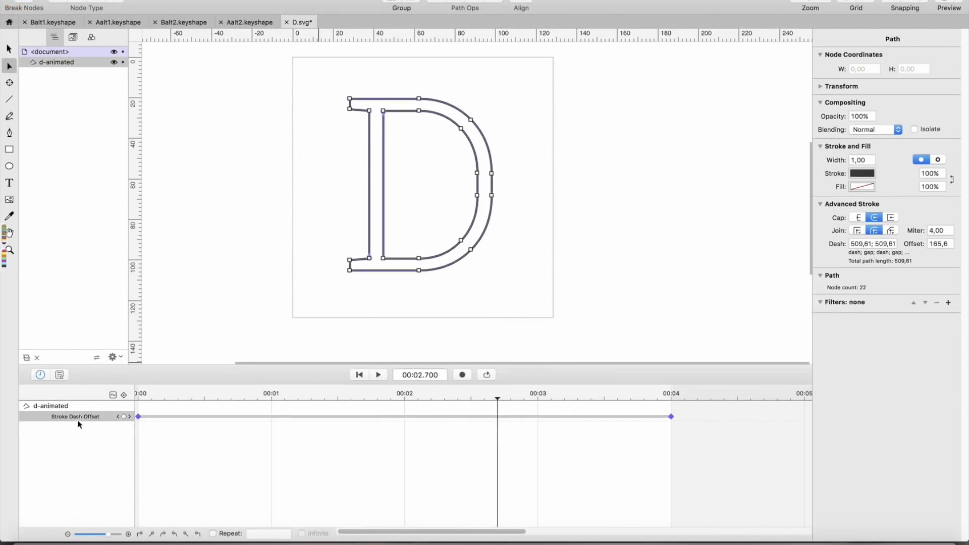
left_click(114, 395)
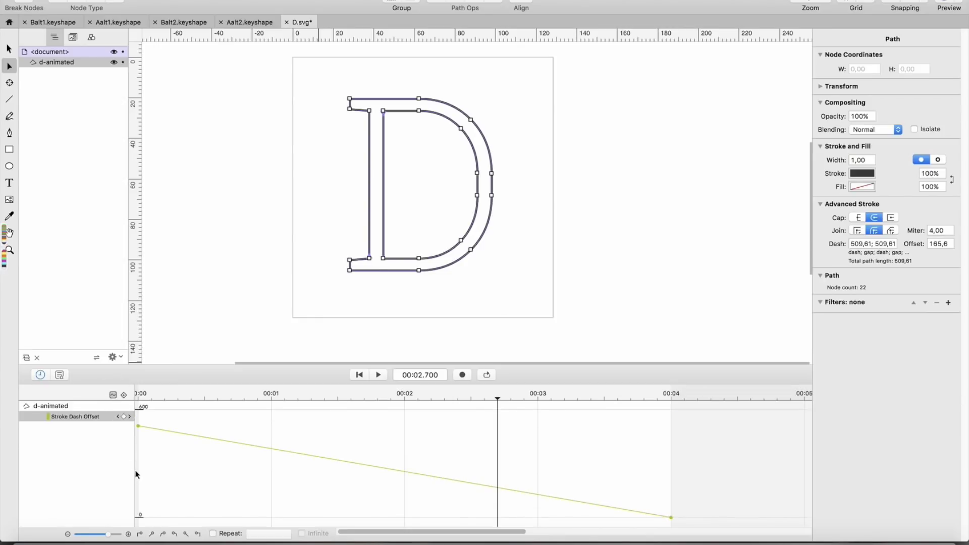
mouse_move(137, 399)
left_mouse_down()
mouse_move(621, 423)
mouse_move(399, 396)
mouse_move(113, 396)
left_mouse_up()
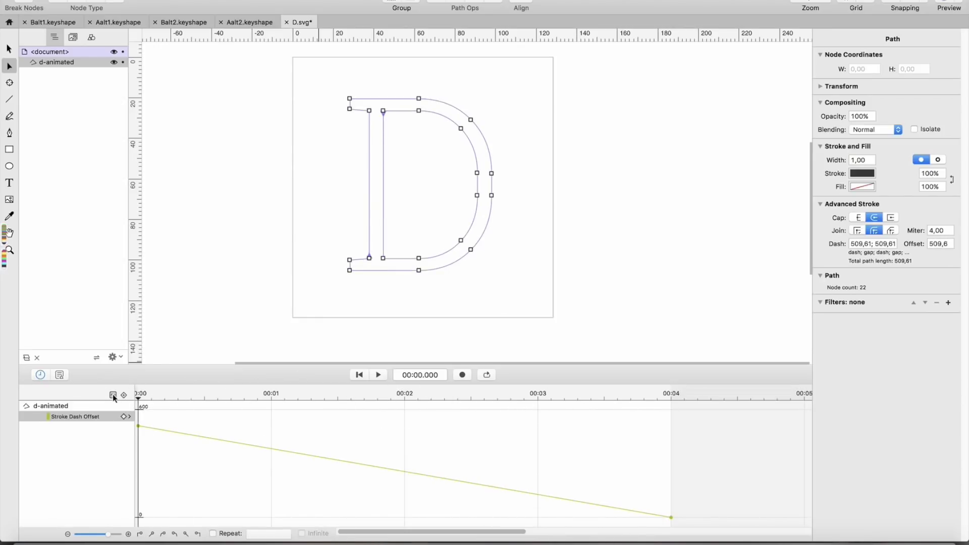
left_click(136, 425)
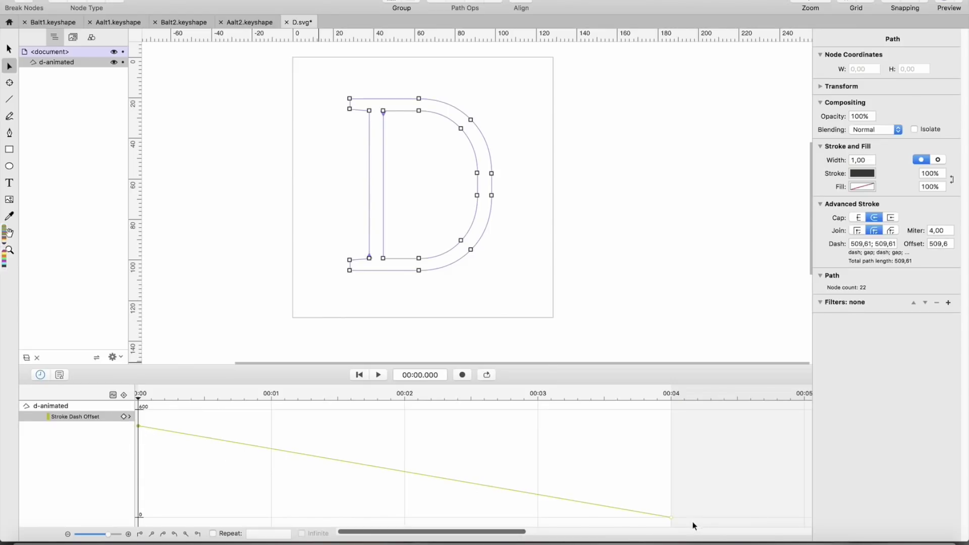
left_click(671, 517)
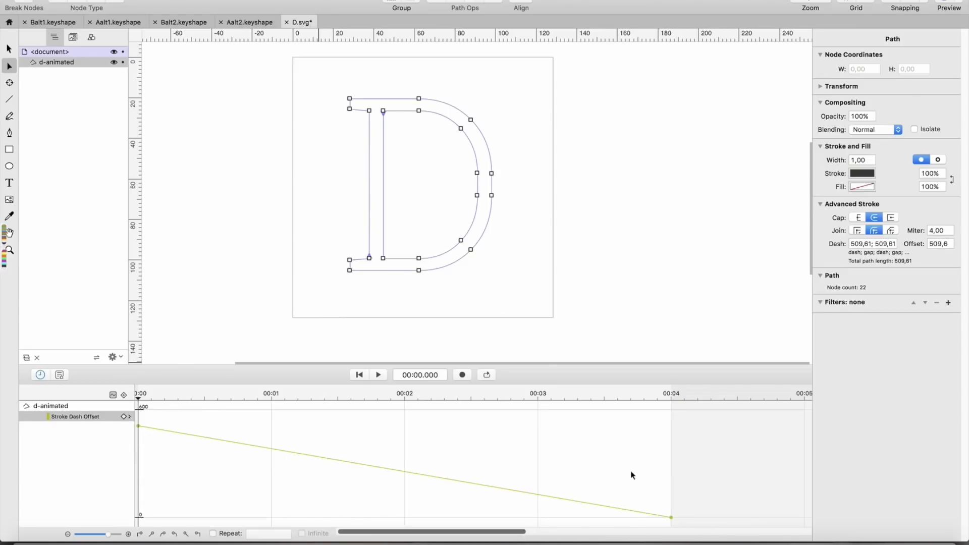
left_click(164, 534)
left_click(175, 534)
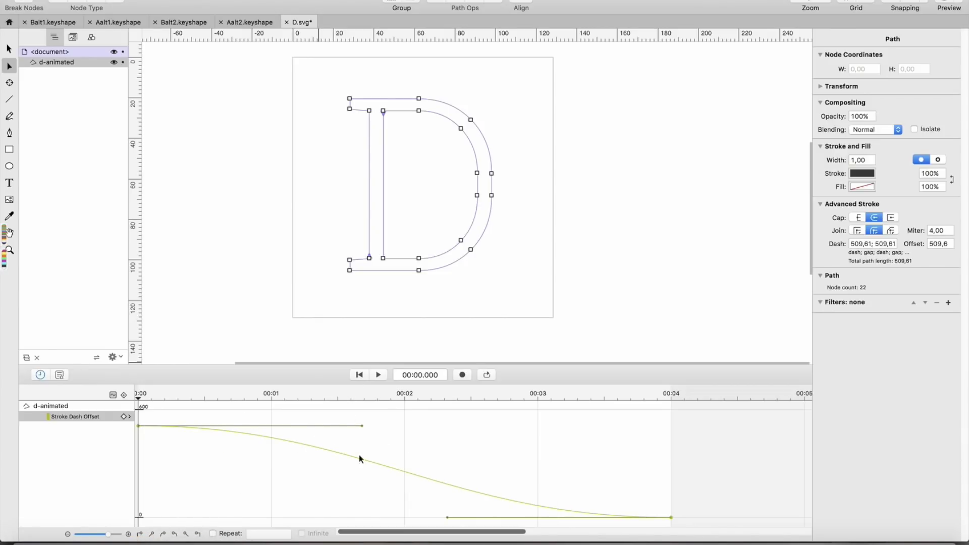
key("space")
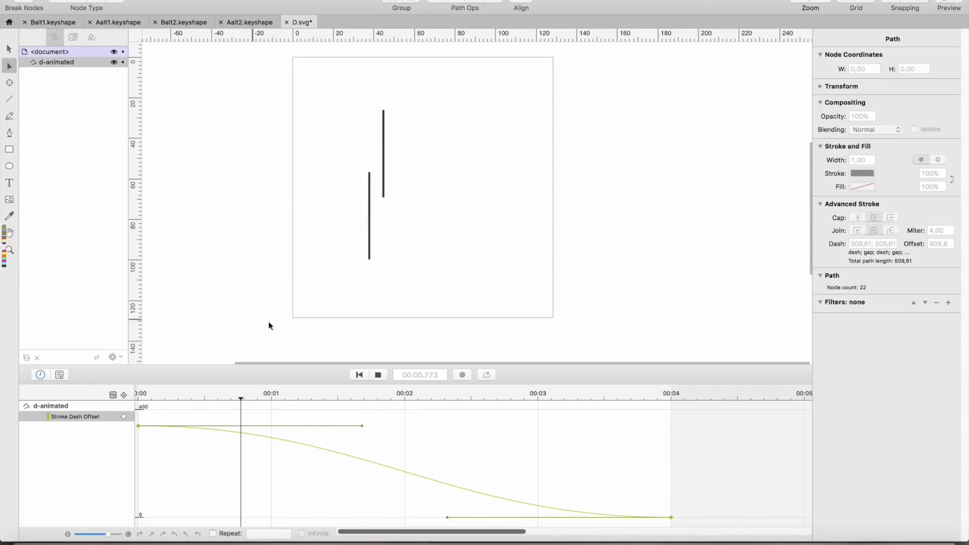
key("space")
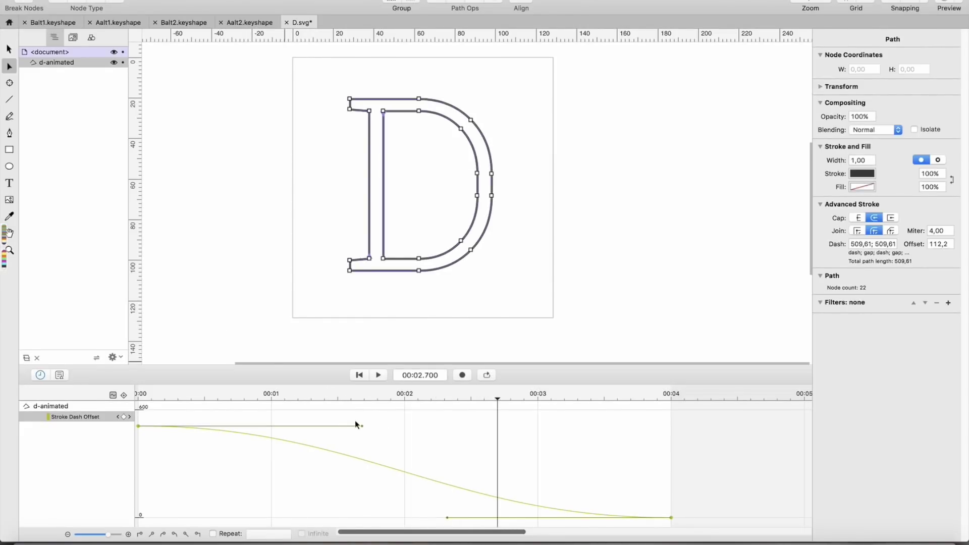
Reshape the curve's Bezier easing handle and replay the eased animation to check it
mouse_move(363, 426)
left_mouse_down()
mouse_move(362, 405)
mouse_move(337, 469)
mouse_move(371, 415)
mouse_move(475, 403)
left_mouse_up()
key("space")
left_click(87, 417)
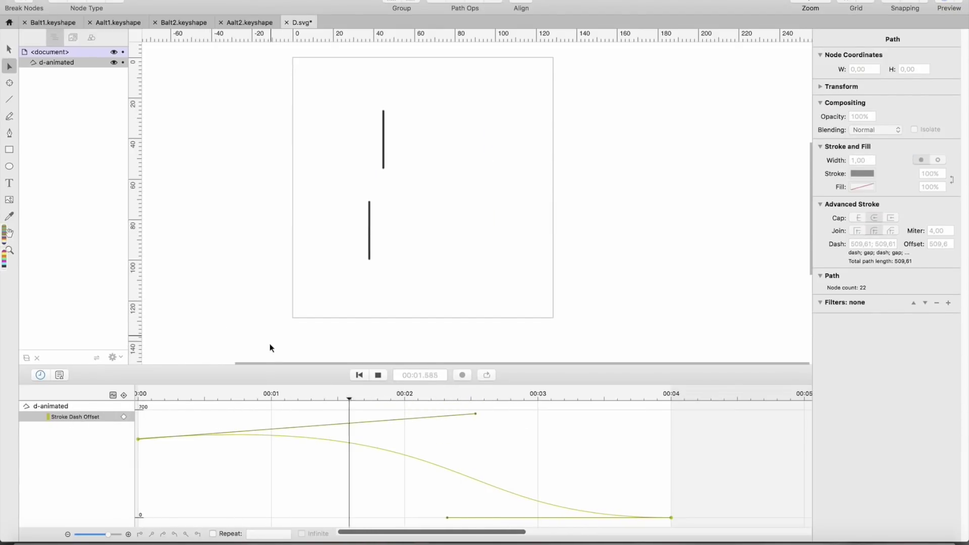
key("space")
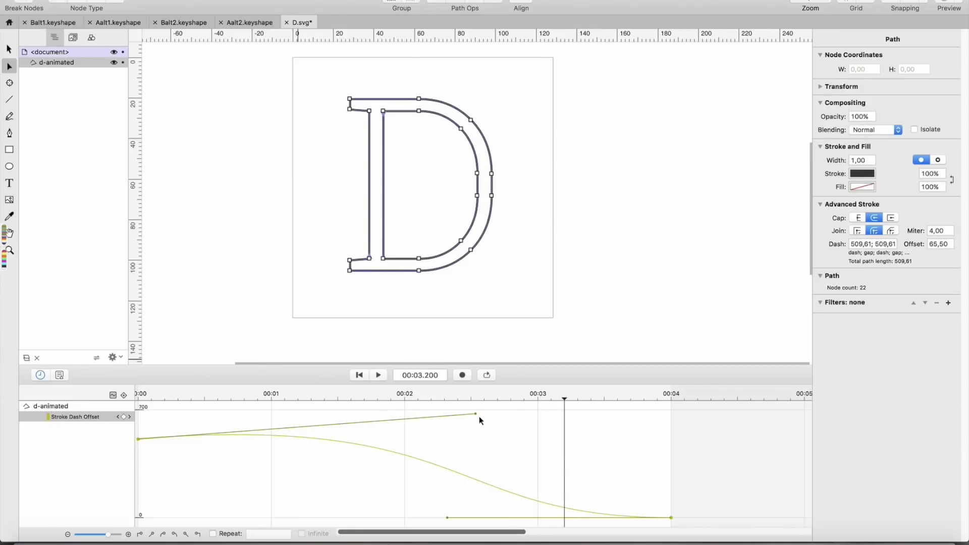
mouse_move(564, 397)
left_mouse_down()
mouse_move(134, 418)
mouse_move(103, 432)
left_mouse_up()
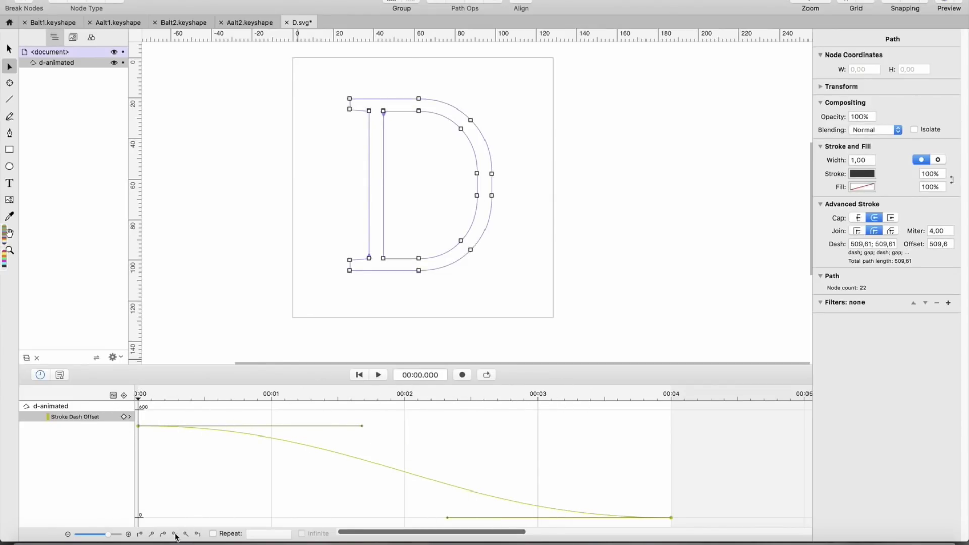
key("space")
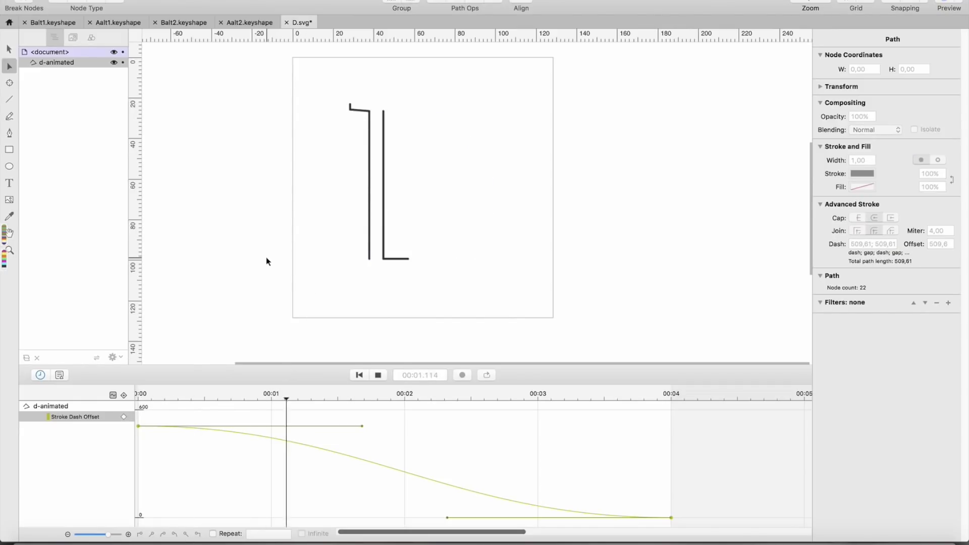
key("space")
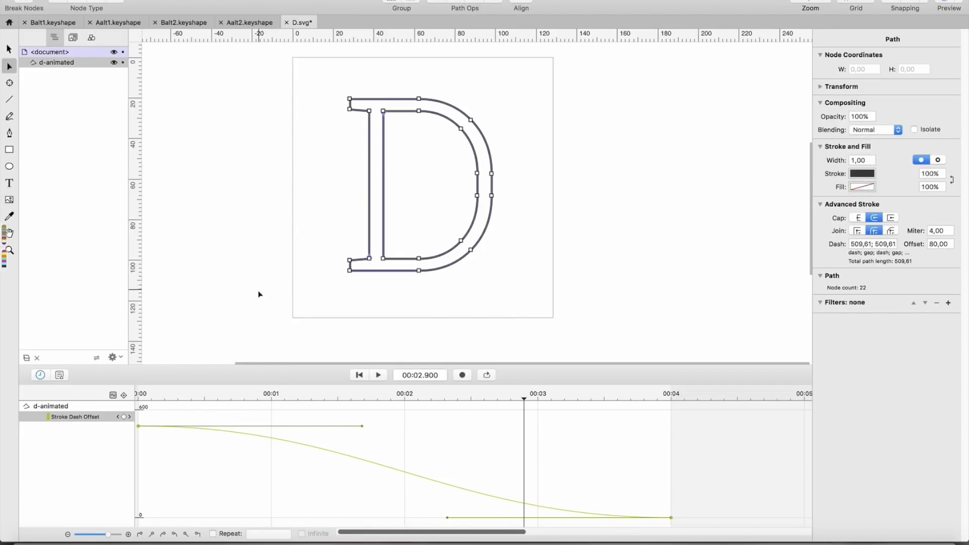
left_click(112, 396)
left_click(219, 251)
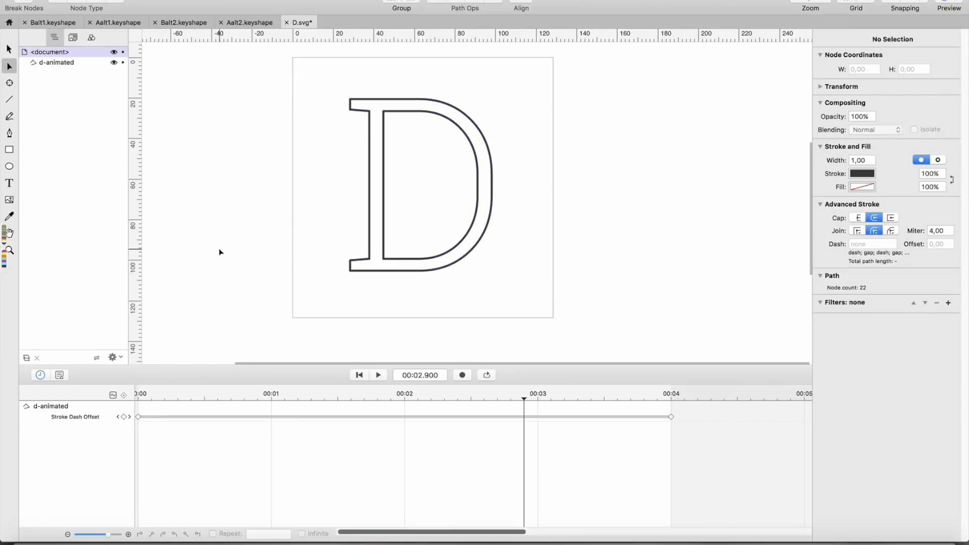
key("super+s")
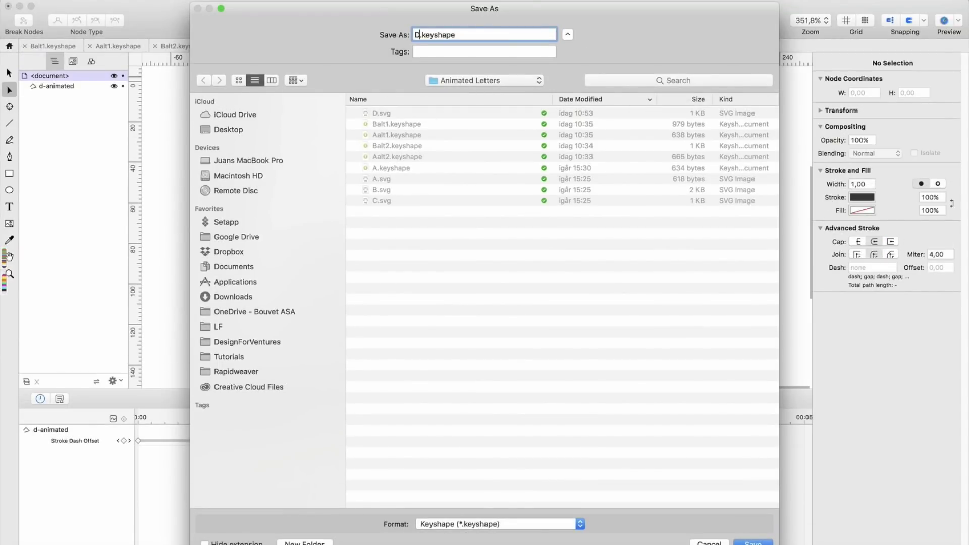
type("alt1")
key("Return")
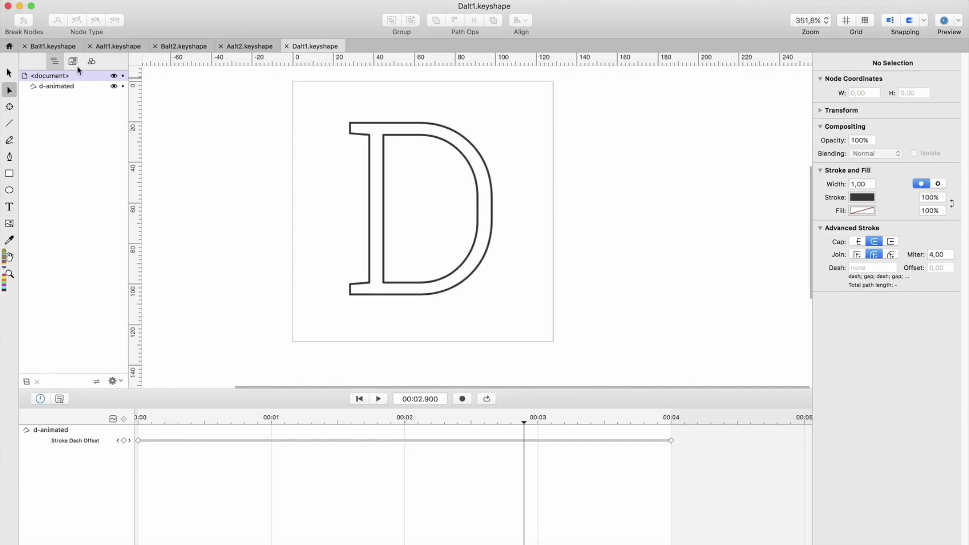
left_click(75, 86)
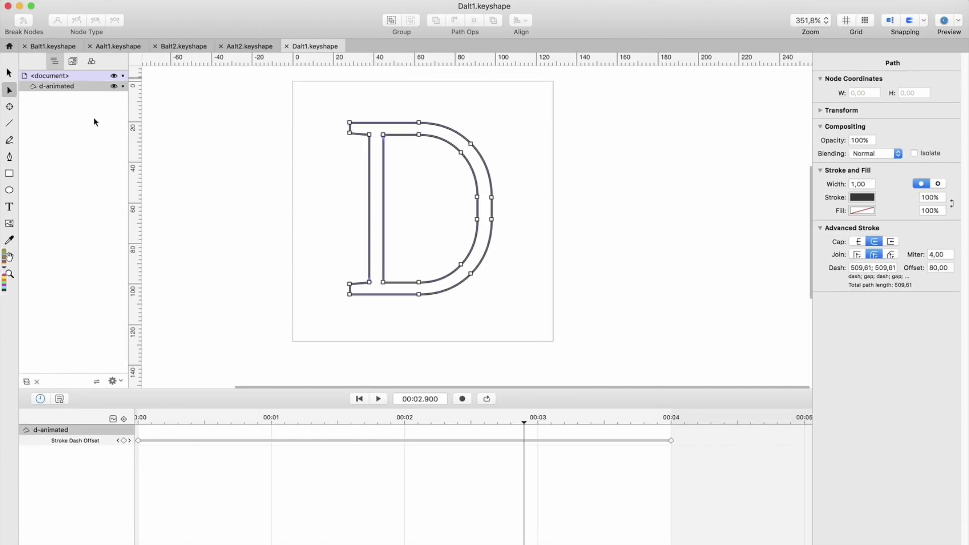
left_click(183, 46)
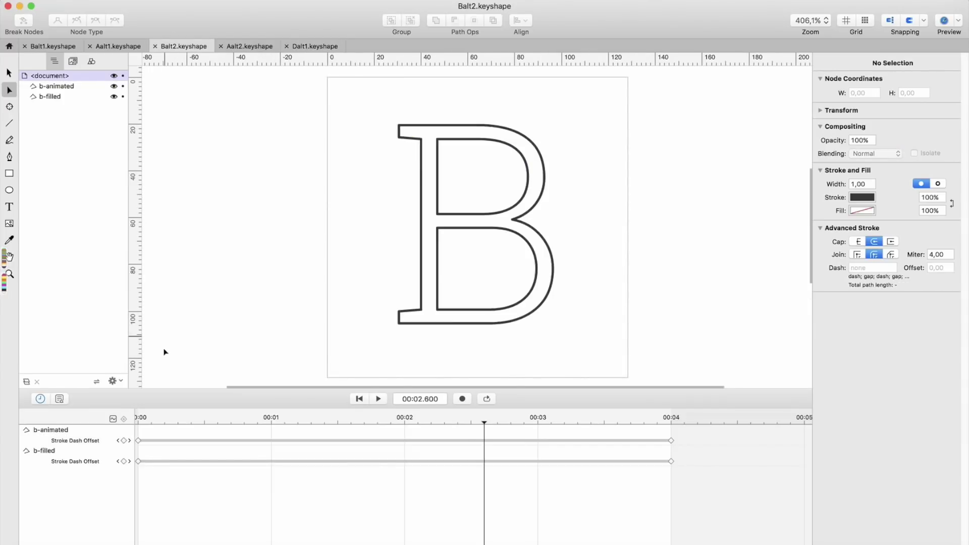
key("Home")
key("space")
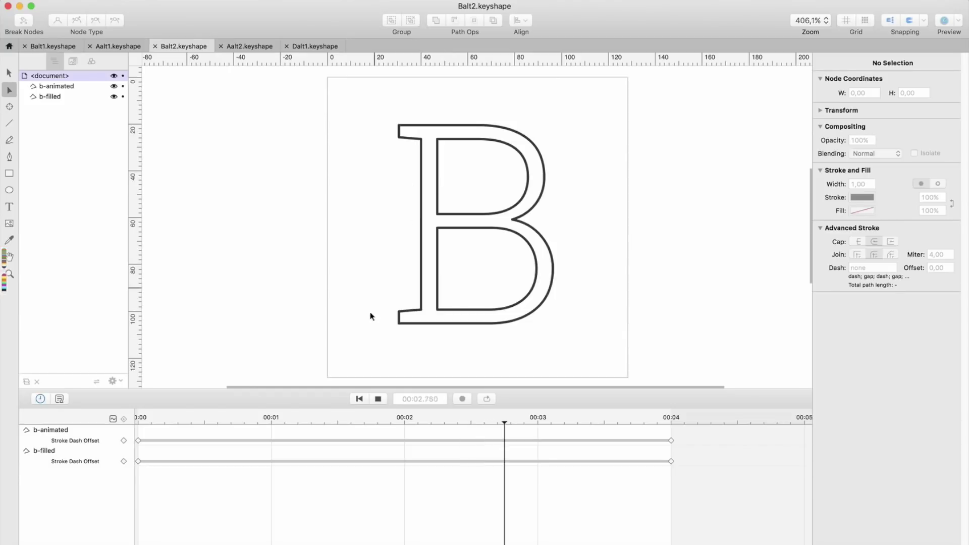
left_click(359, 399)
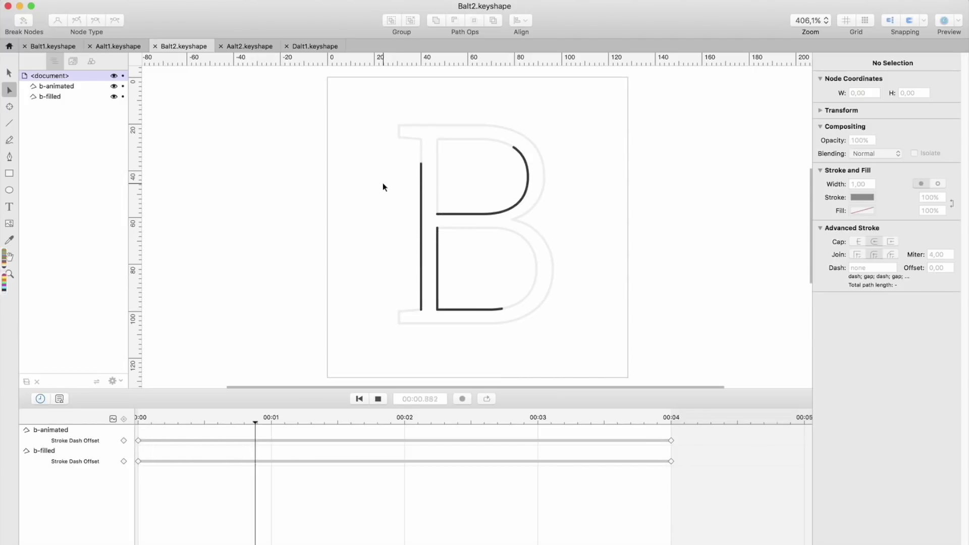
scroll(368, 202, "down", 2)
key("space")
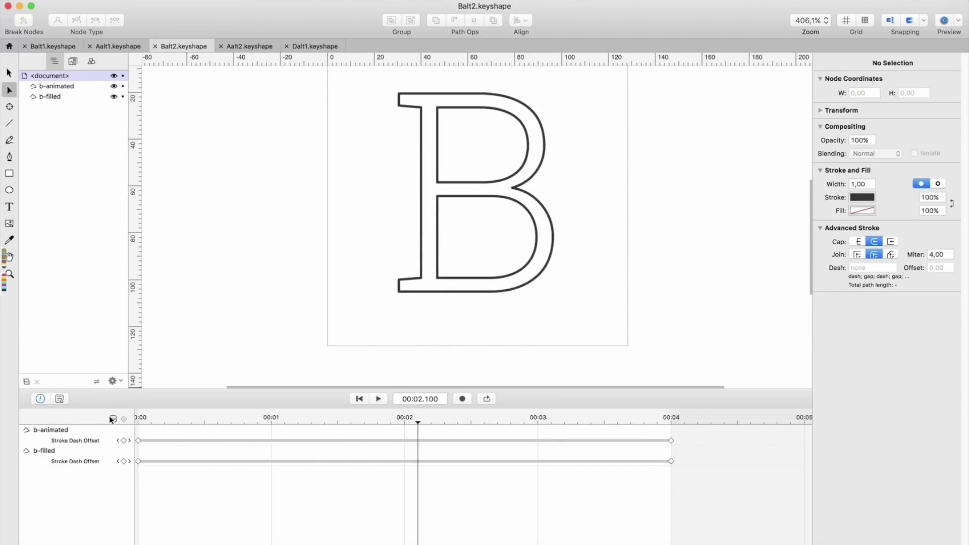
left_click(75, 430)
left_click(857, 201)
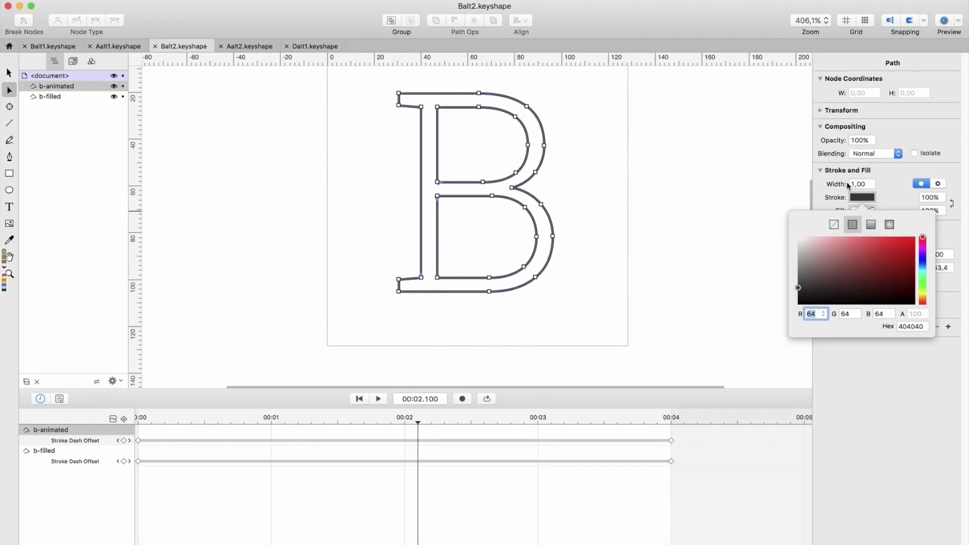
left_click(757, 198)
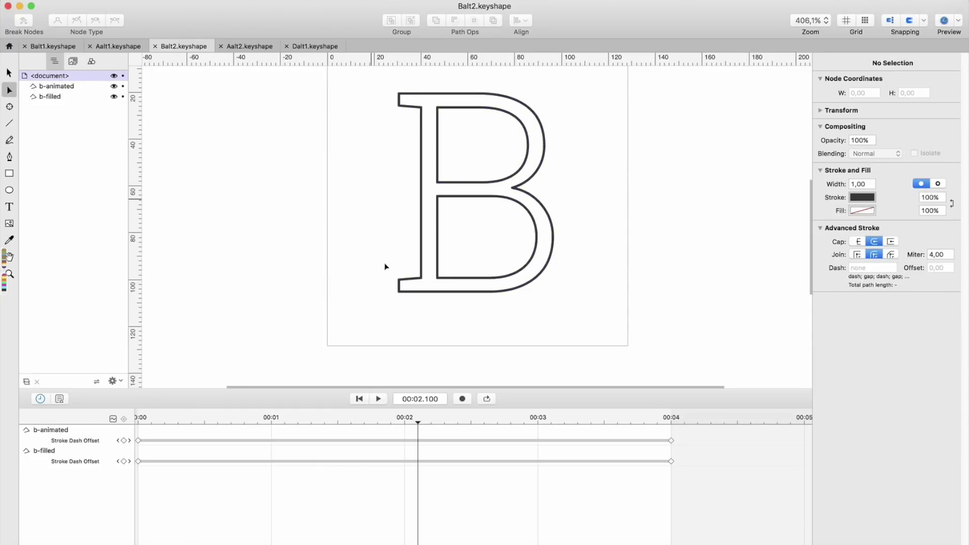
left_click(359, 400)
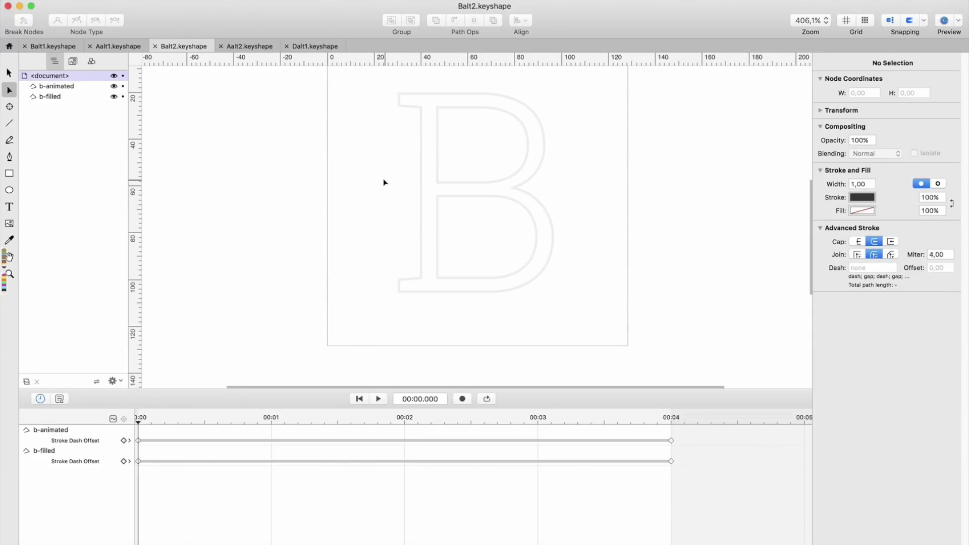
left_click(313, 46)
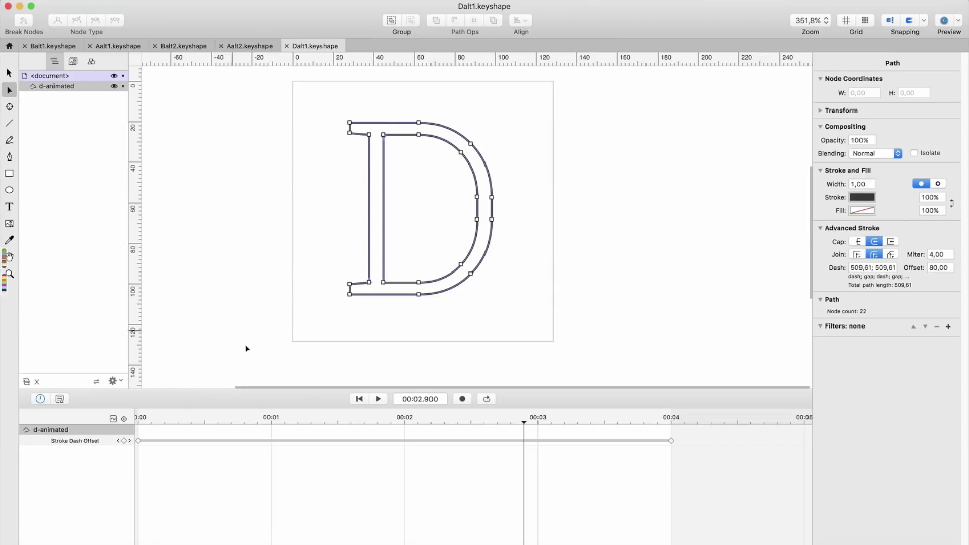
Rewind the animation and duplicate the d-animated layer
left_click(359, 399)
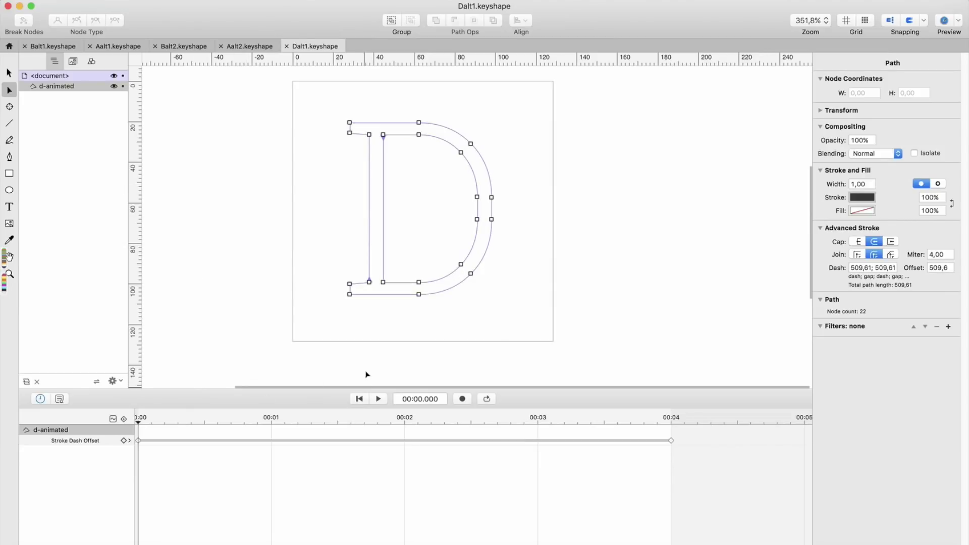
left_click(74, 177)
left_click(61, 89)
key("super+d")
Rename the duplicate layer's Id to d-filled
left_click(65, 98)
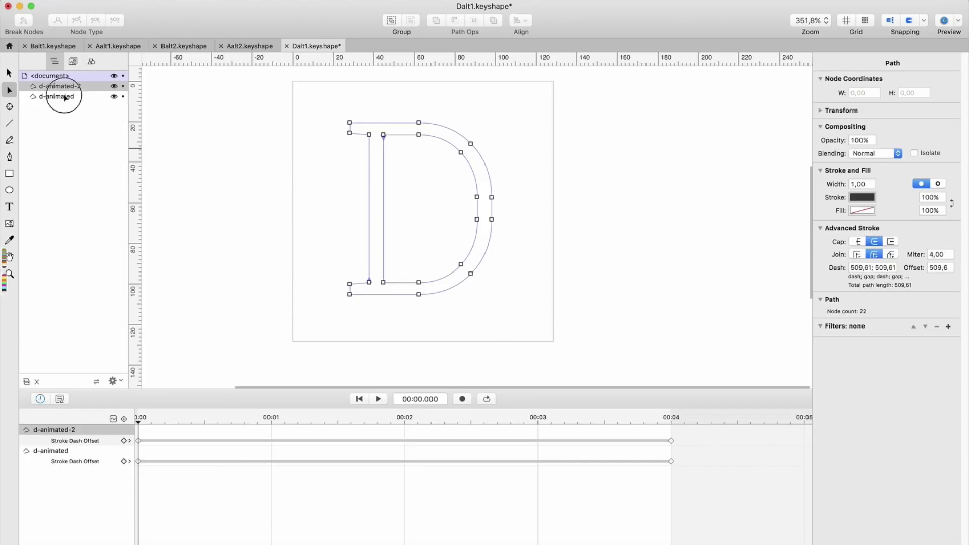
double_click(65, 86)
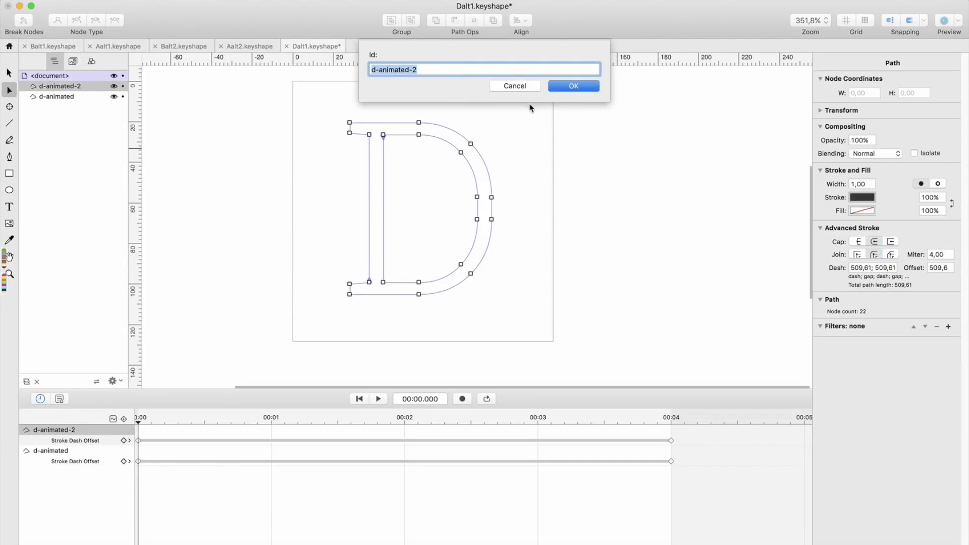
double_click(411, 70)
left_click_drag(380, 69, 467, 80)
type("filled")
key("Return")
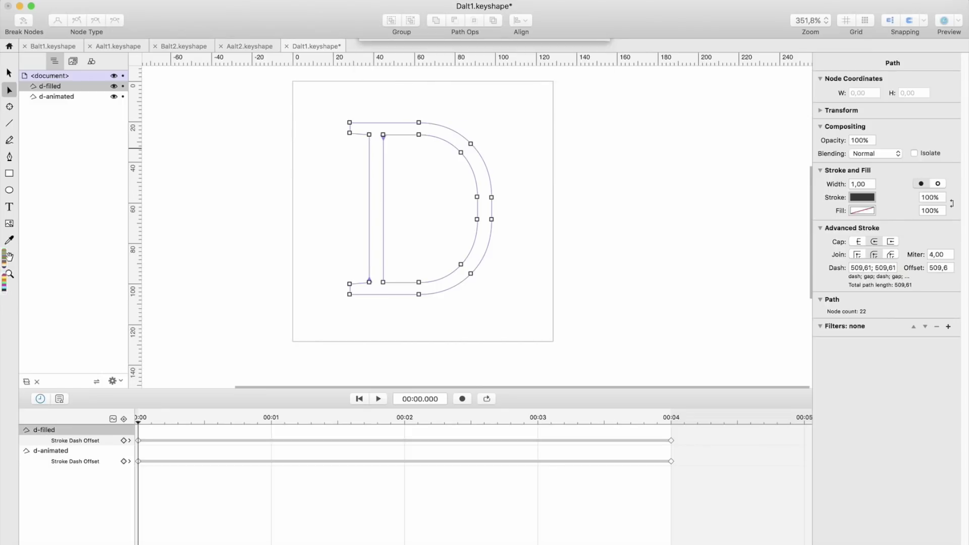
Move d-filled below d-animated in the Layers list
left_click(184, 46)
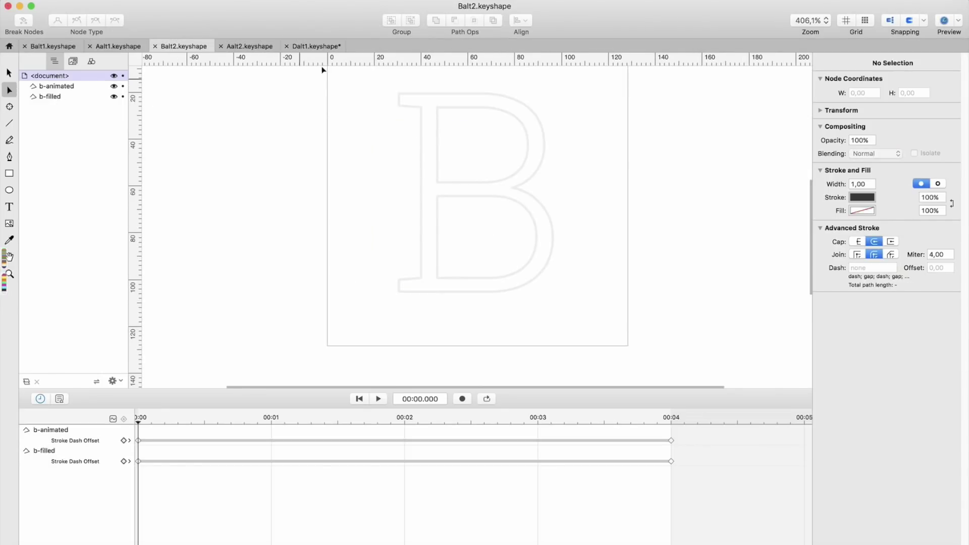
left_click(317, 46)
left_click_drag(65, 91, 66, 107)
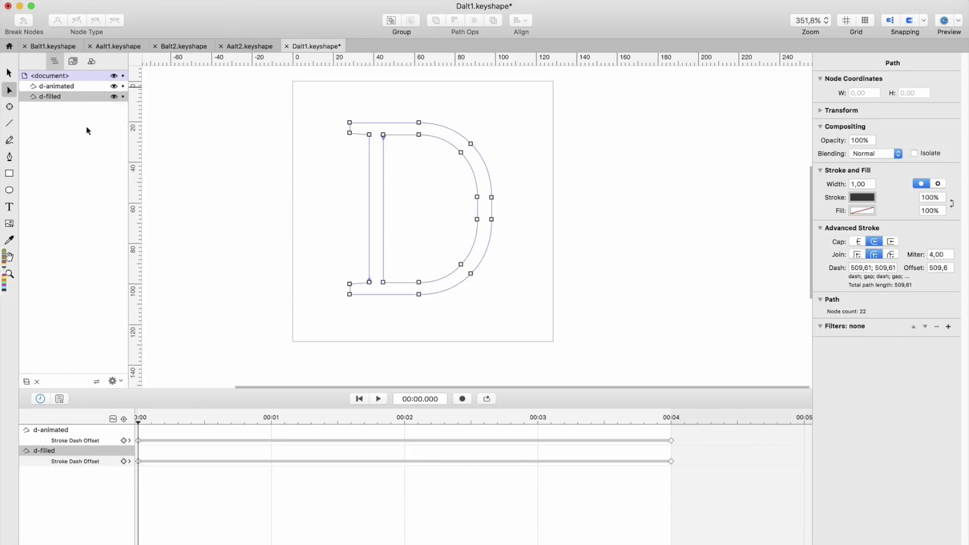
Clear d-filled's dash pattern to none so its stroke is solid
left_click(80, 462)
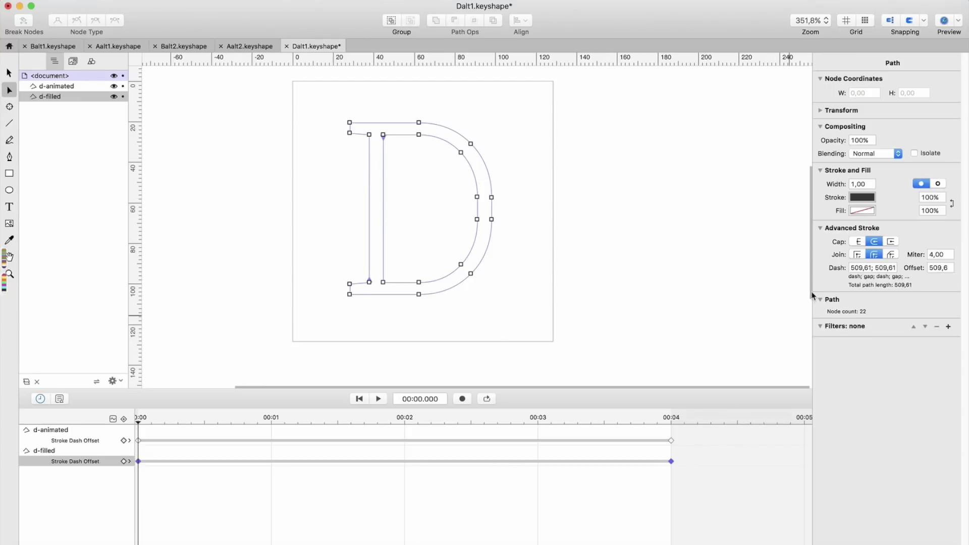
left_click(853, 269)
key("super+a")
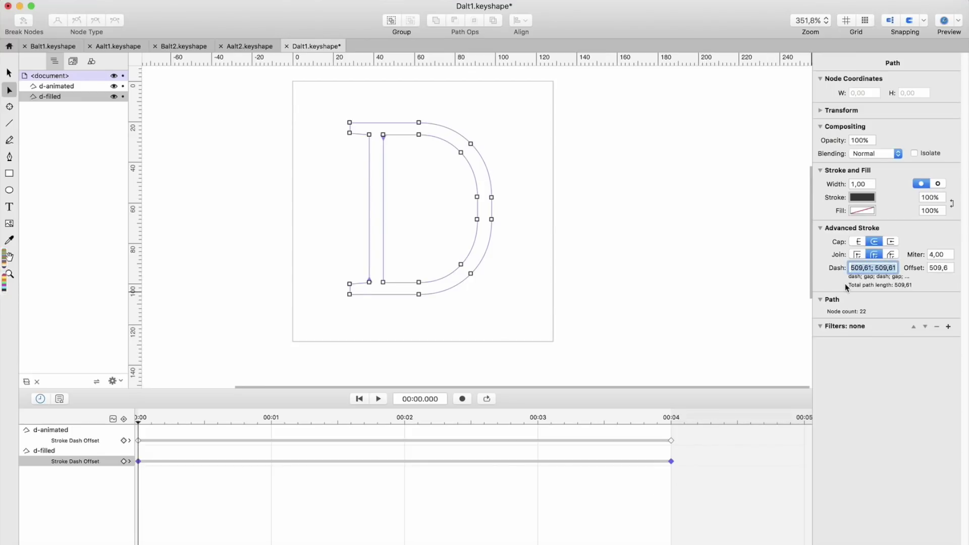
key("BackSpace")
key("Return")
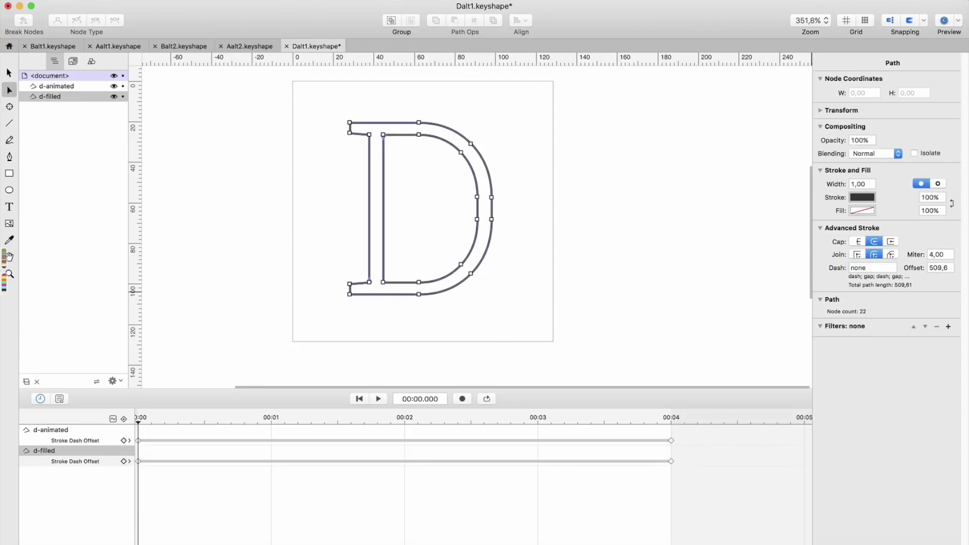
left_click(933, 268)
key("Return")
Delete d-filled's Stroke Dash Offset keyframes and play to confirm only d-animated animates
left_click(139, 462)
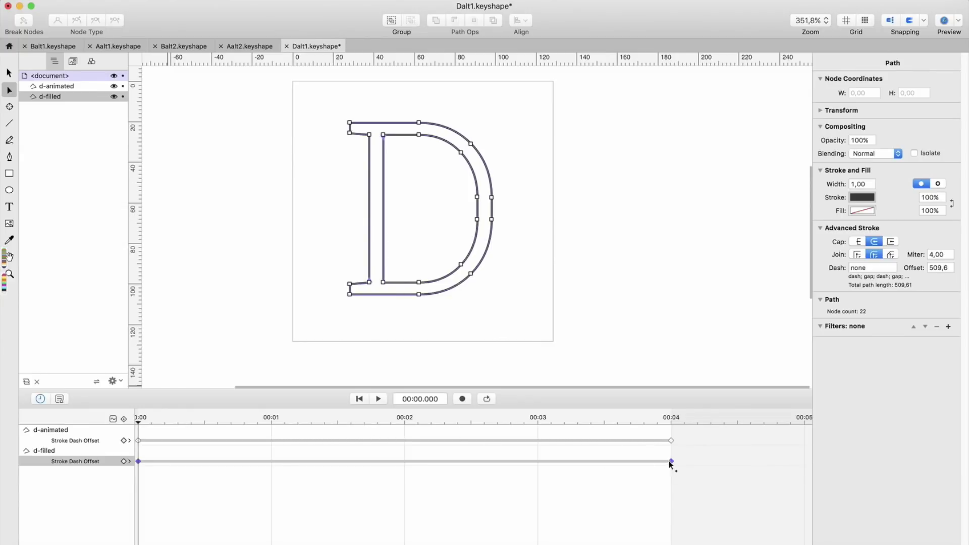
key("Delete")
key("space")
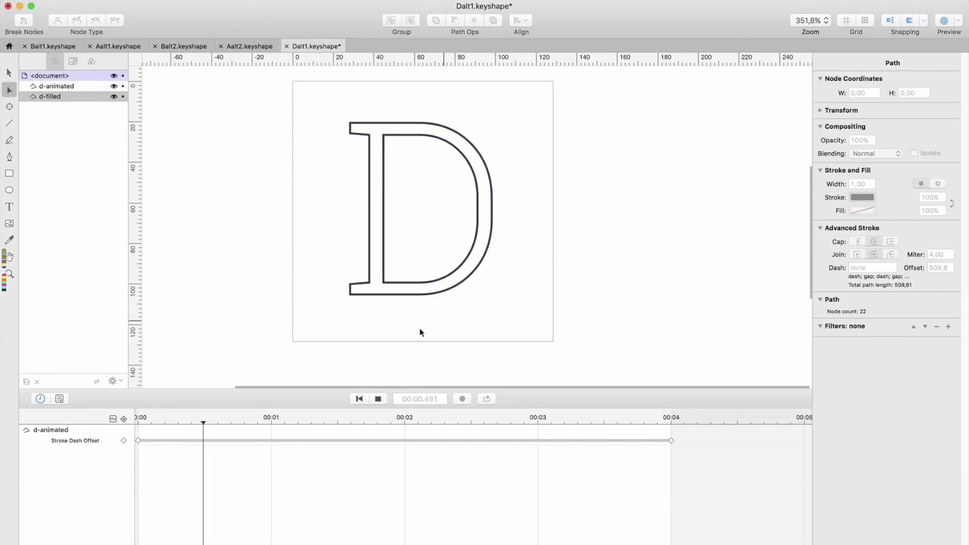
key("space")
left_click(72, 89)
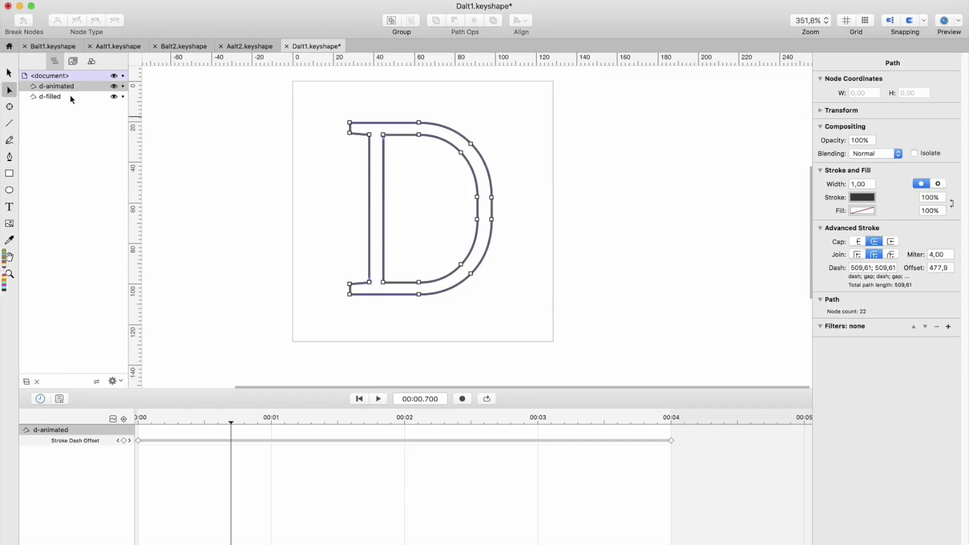
left_click(76, 98)
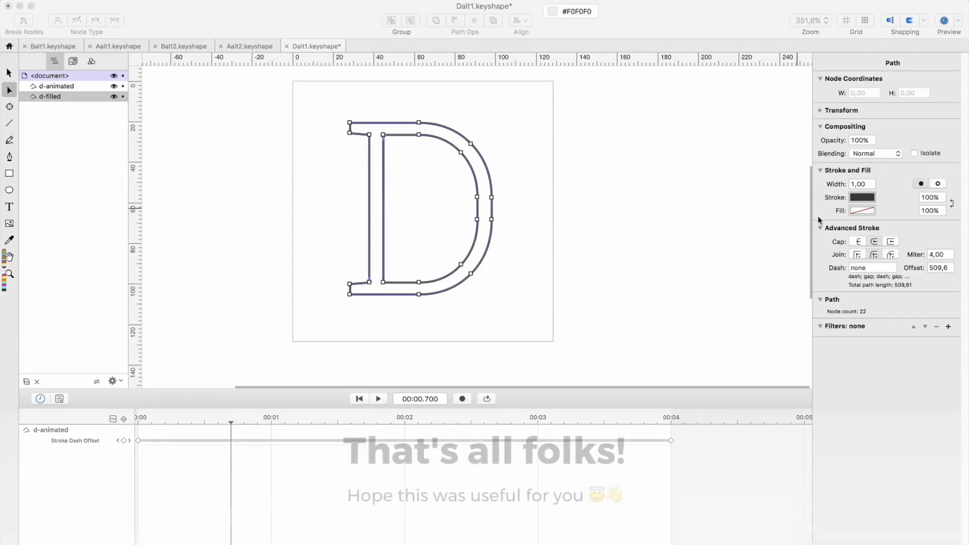
Set d-filled's stroke colour to hex F0F0F0, then play the D animation from the start
left_click(862, 211)
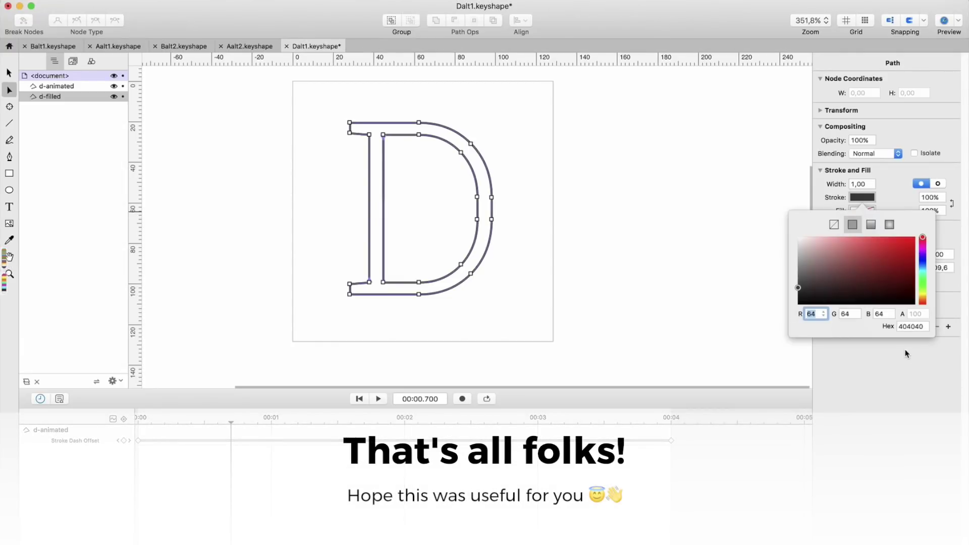
double_click(910, 327)
type("f0f0f0")
key("Return")
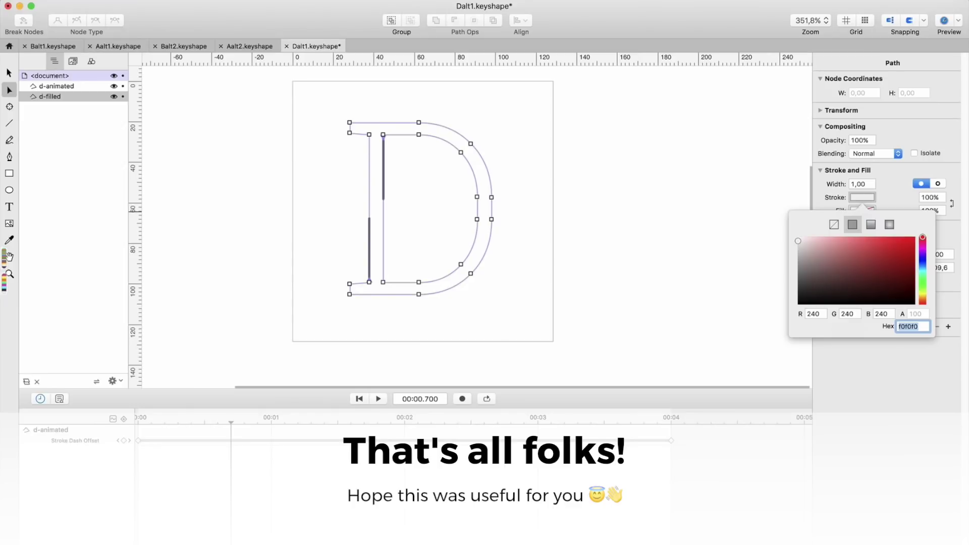
left_click(135, 418)
left_click(192, 281)
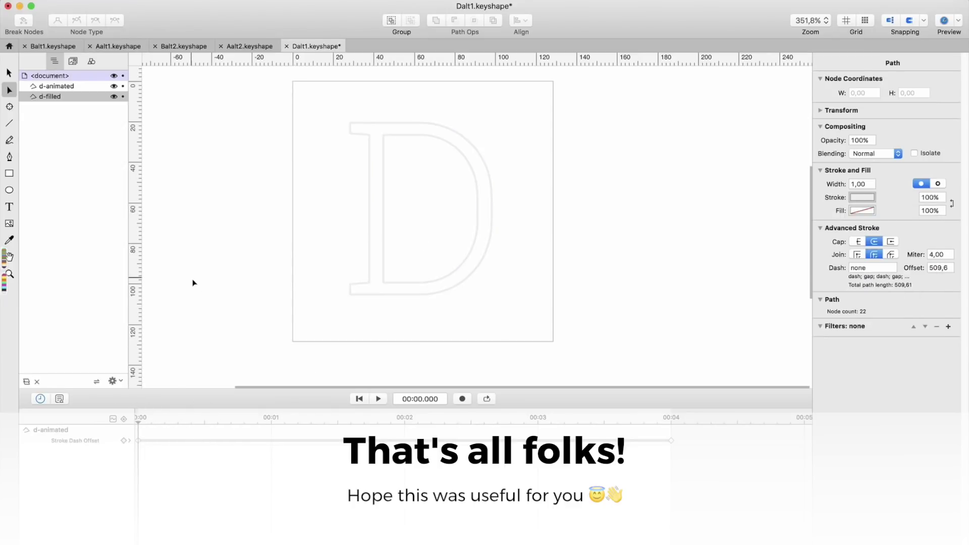
key("space")
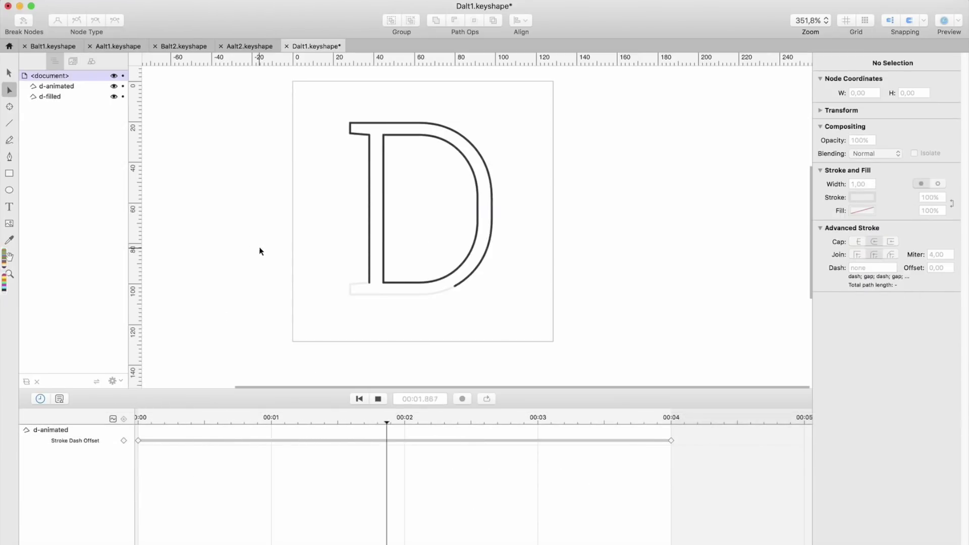